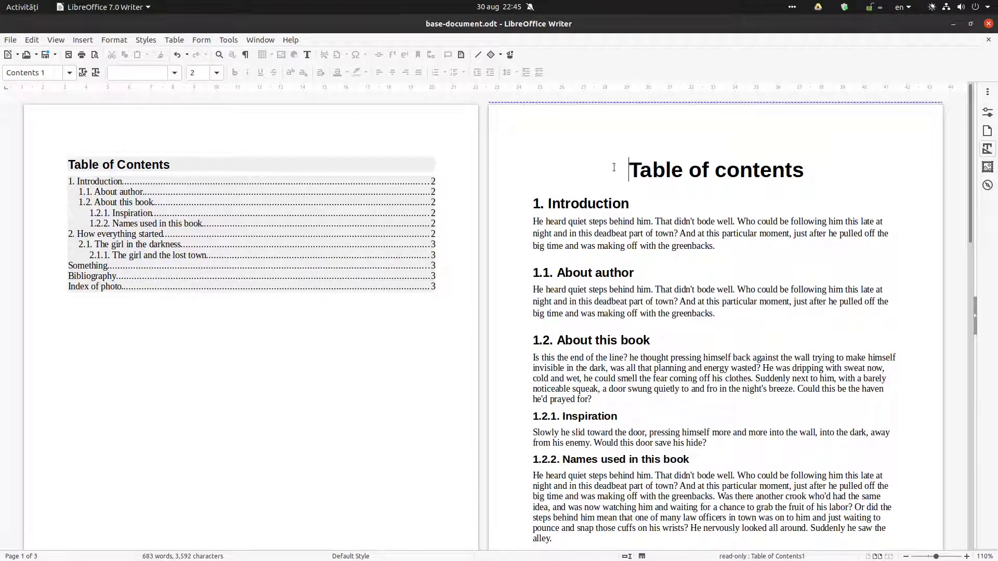
Step: Edit the table of contents, keep Entire document scope and enable Outline under Create From
key("shift+Right")
key("shift+Right")
key("shift+Right")
key("shift+Right")
key("shift+Right")
key("shift+Right")
key("shift+Right")
key("shift+Right")
key("shift+Right")
key("shift+Right")
key("shift+Right")
key("shift+Right")
key("shift+Right")
key("shift+Right")
key("shift+Right")
key("shift+Right")
right_click(282, 210)
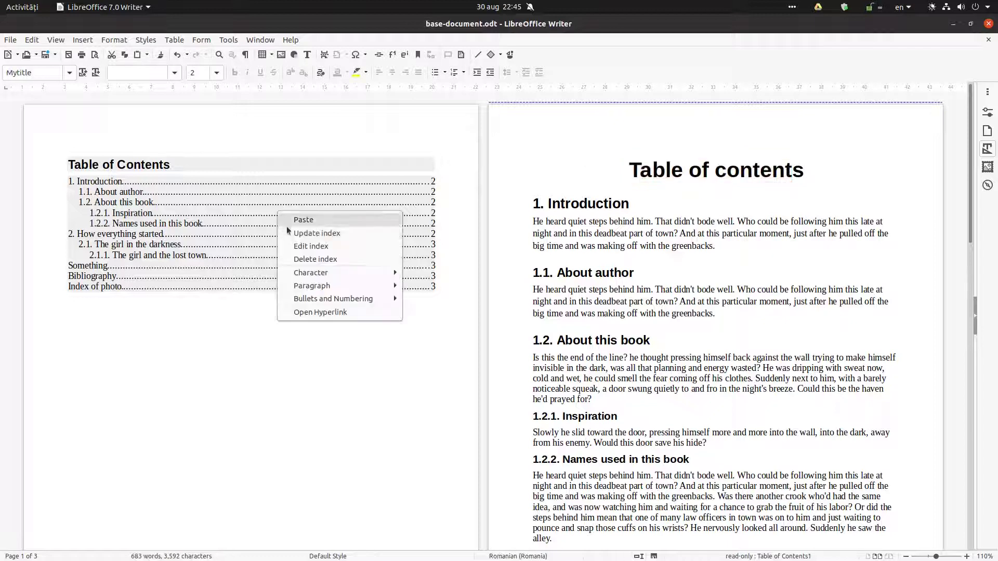
left_click(297, 244)
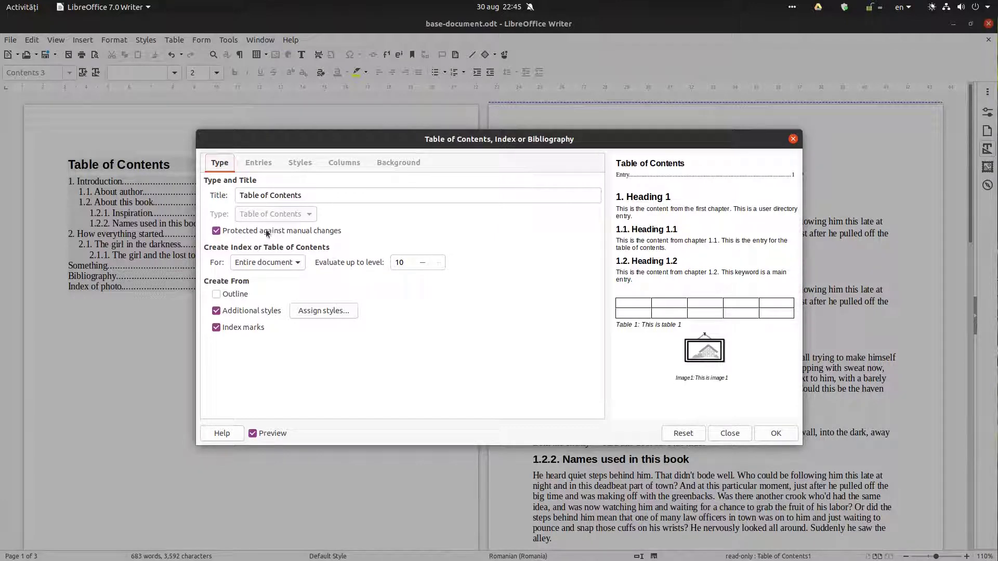
left_click(275, 264)
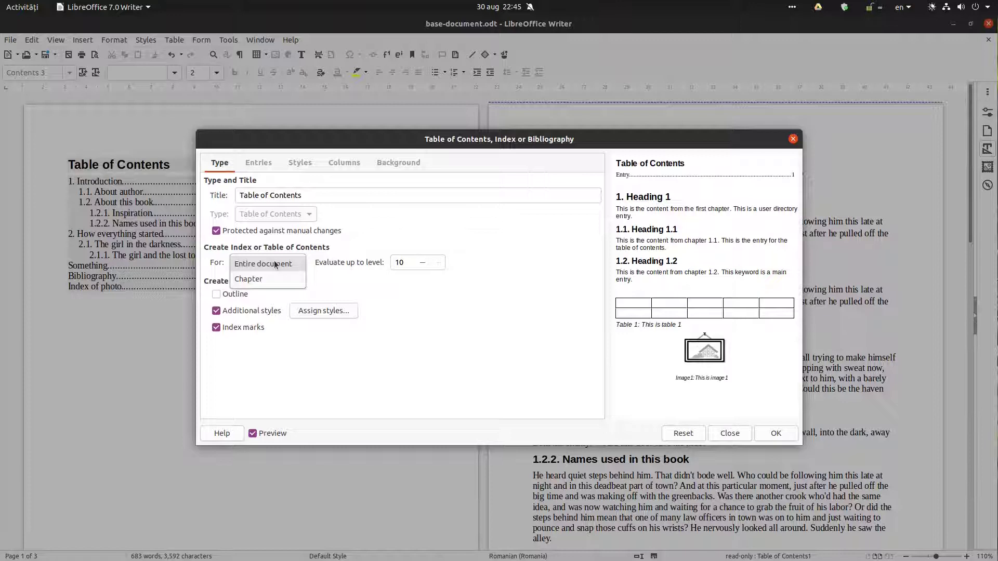
left_click(275, 262)
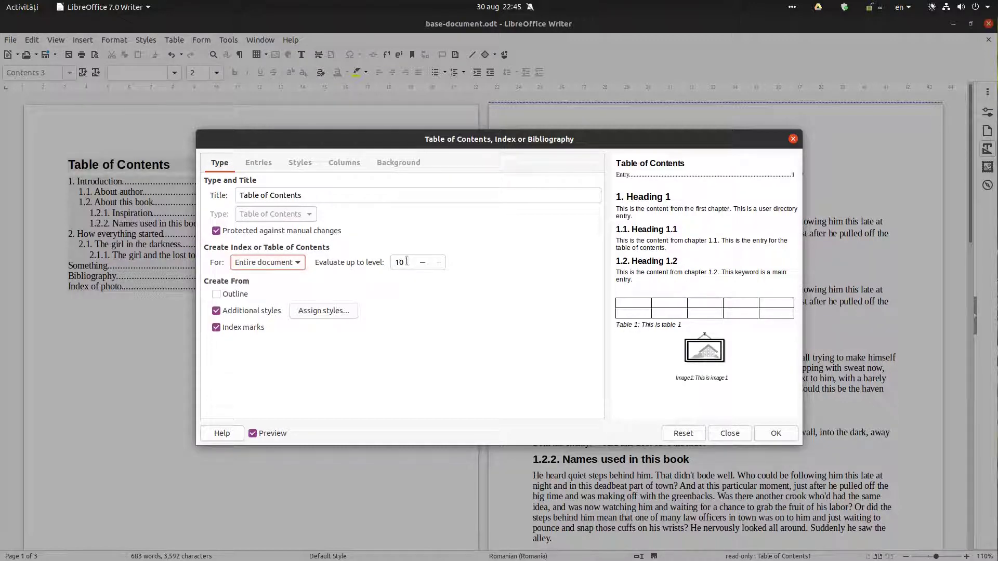
left_click(229, 295)
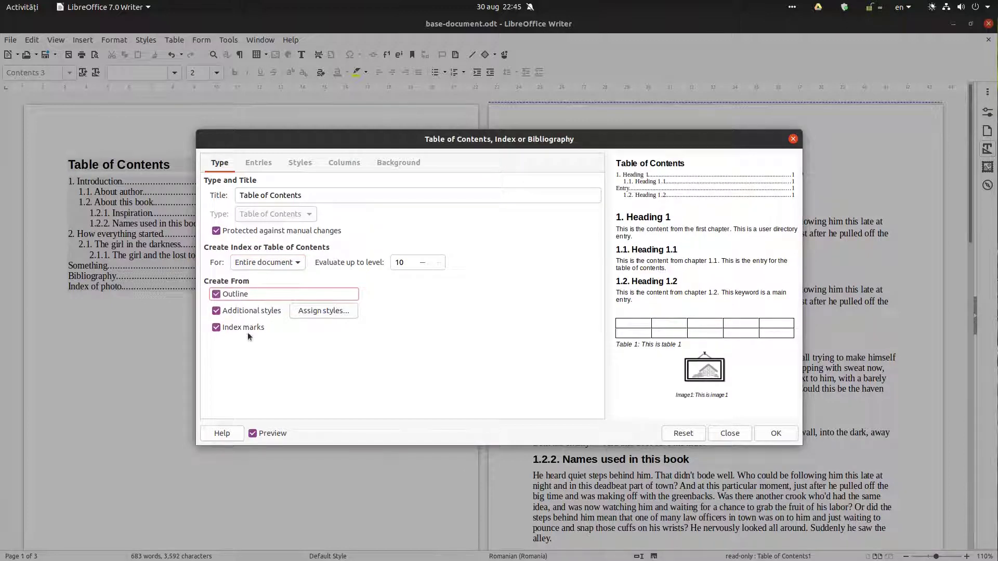
Step: Remove the E# chapter-number element from the level 2 and level 3 entry structures
left_click(258, 163)
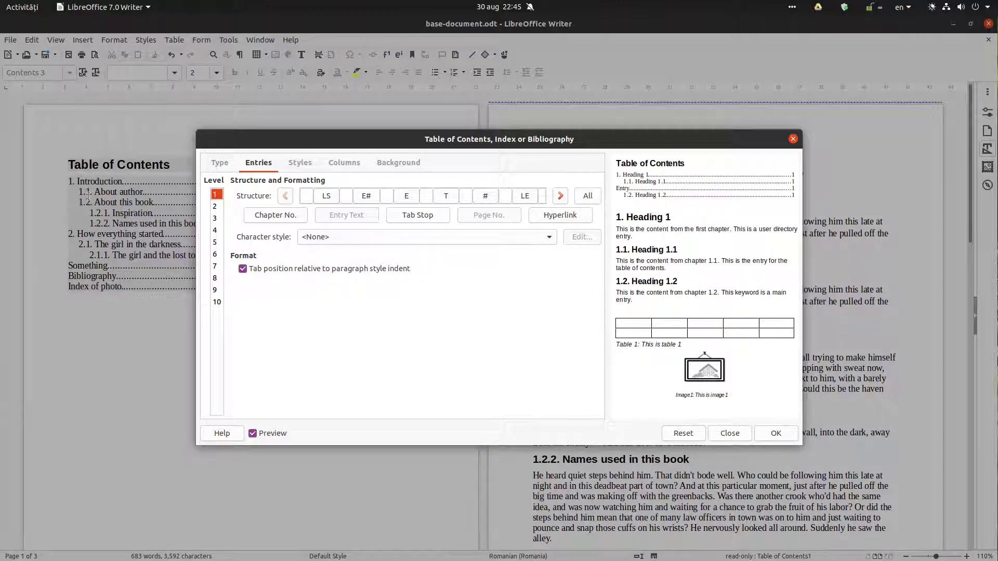
left_click(215, 206)
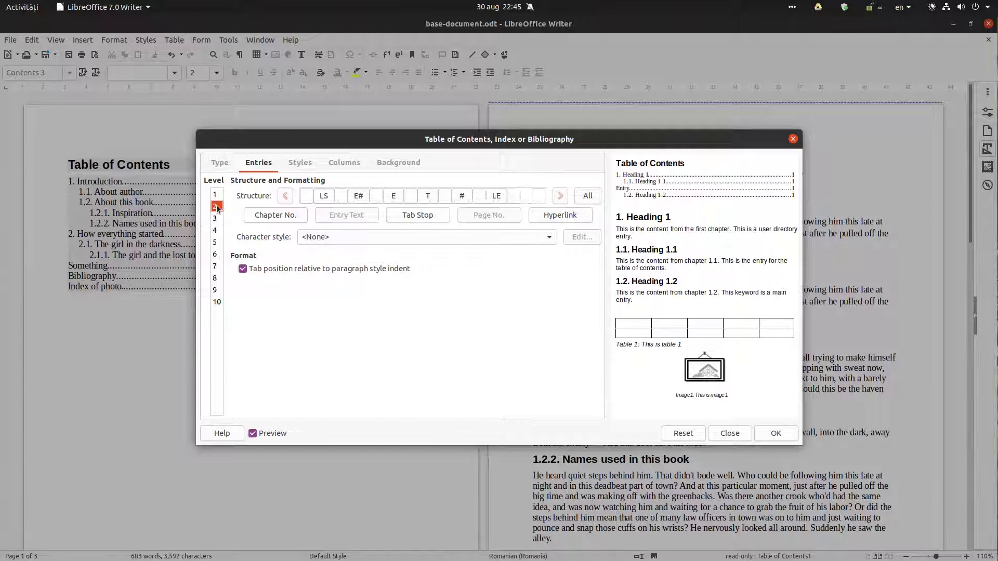
left_click(363, 198)
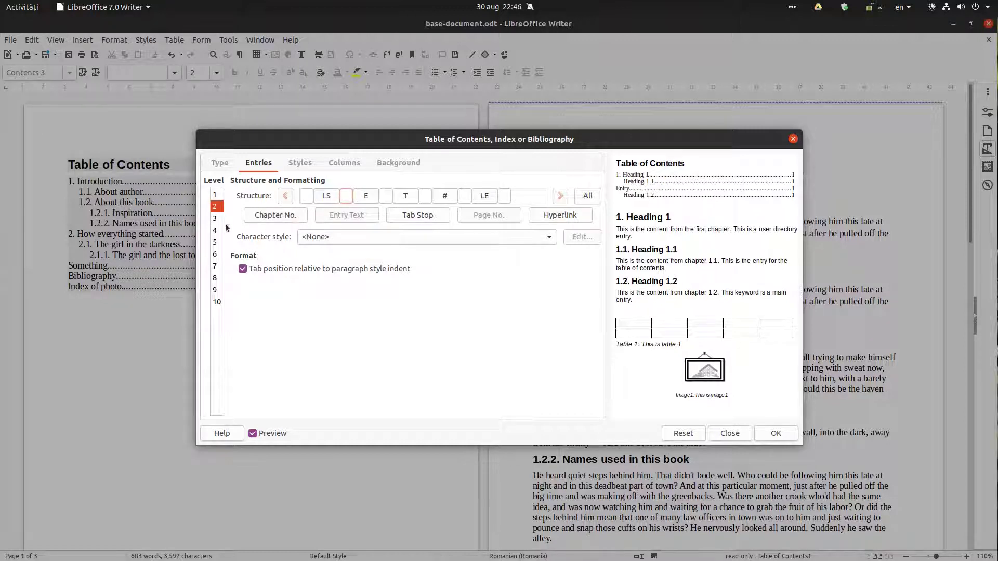
left_click(216, 218)
left_click(364, 197)
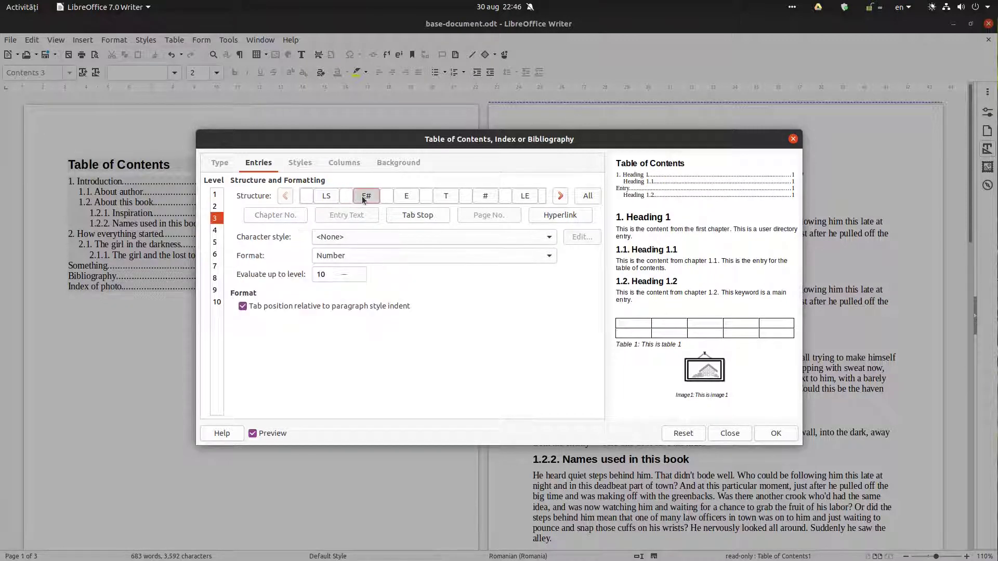
key("Delete")
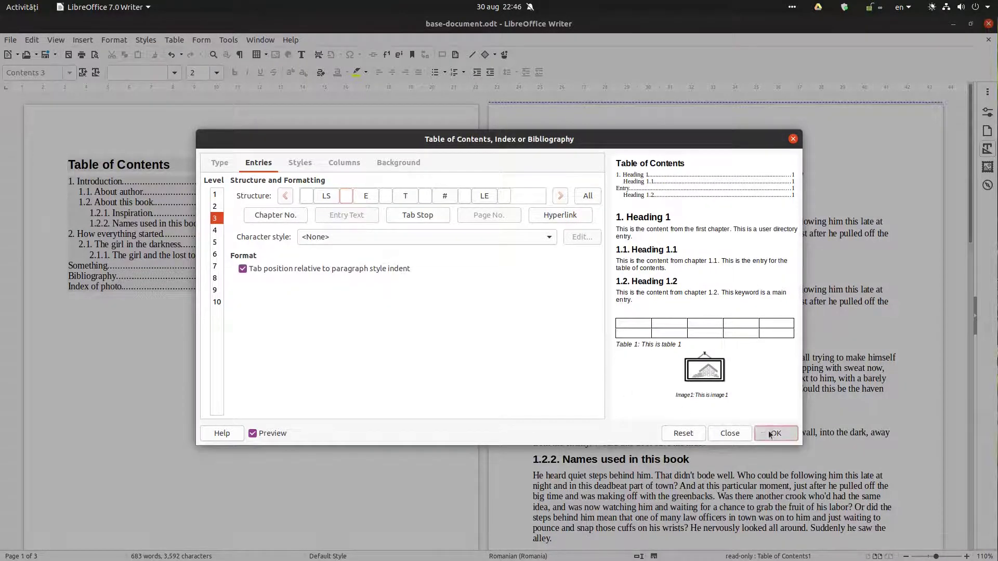
Step: Apply the entry changes and reopen the table of contents settings
left_click(772, 432)
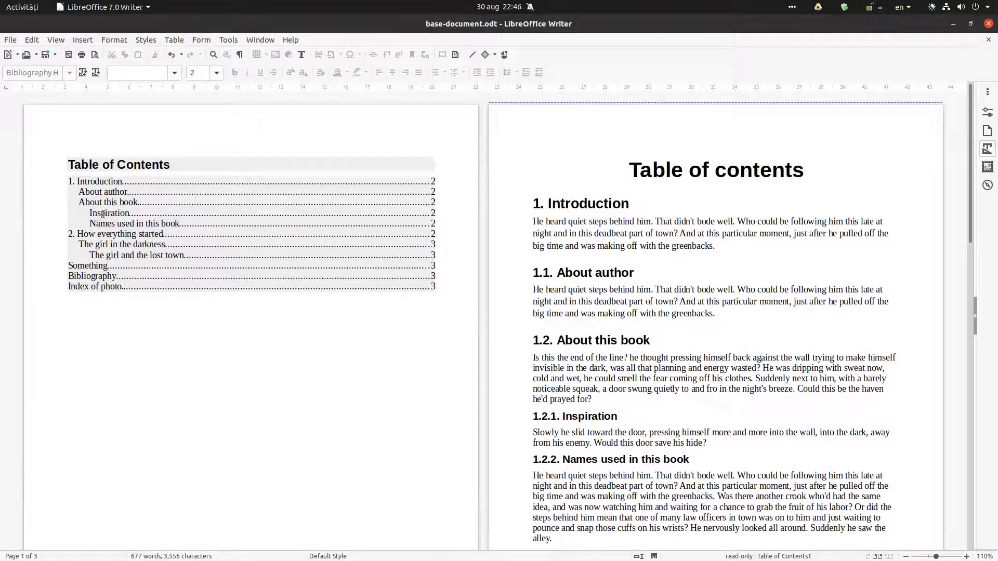
right_click(102, 210)
left_click(133, 237)
right_click(134, 238)
left_click(156, 264)
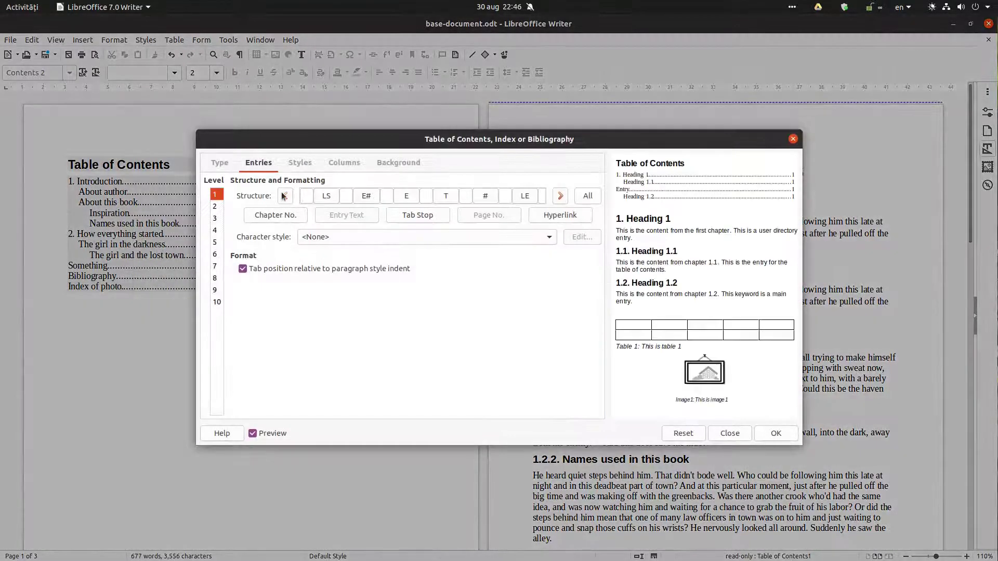
Step: Insert Chapter No. (E#) back before the entry text for levels 2 and 3
left_click(215, 207)
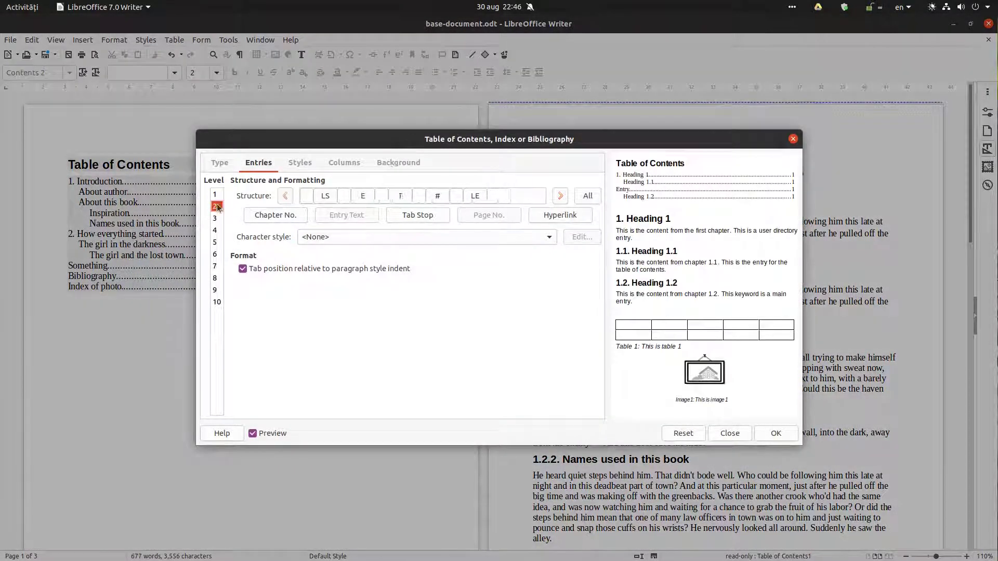
left_click(346, 196)
left_click(284, 218)
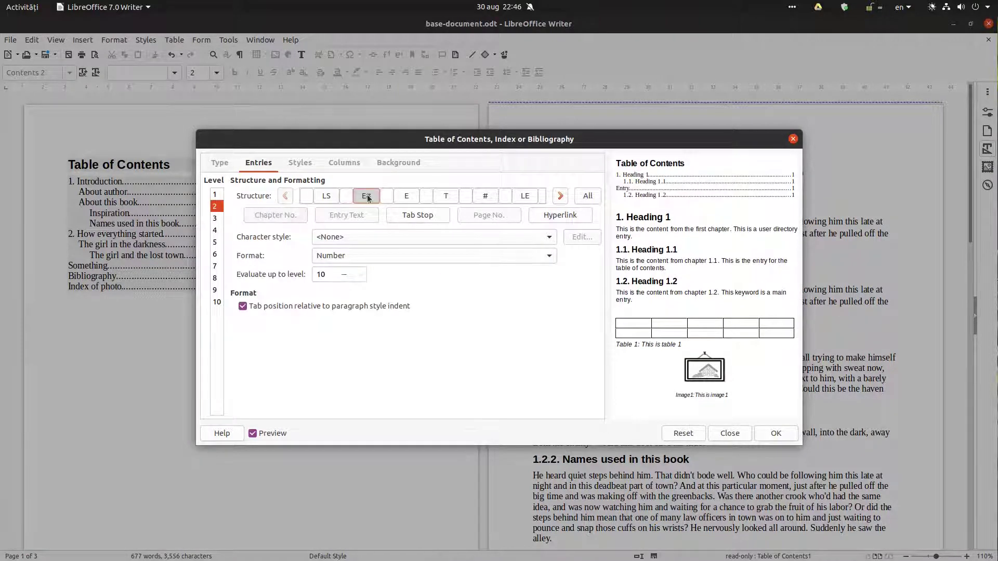
left_click(216, 218)
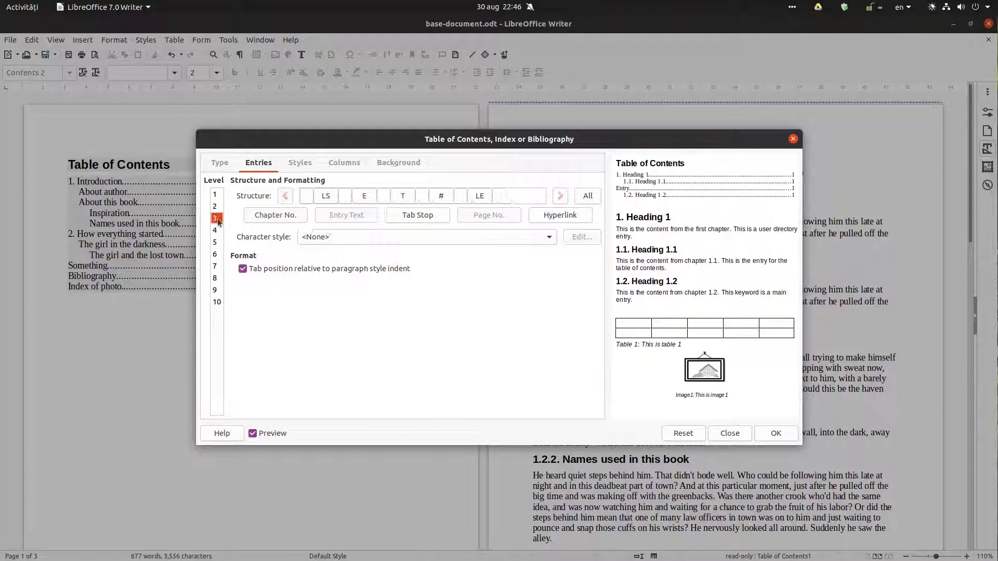
left_click(347, 197)
left_click(280, 218)
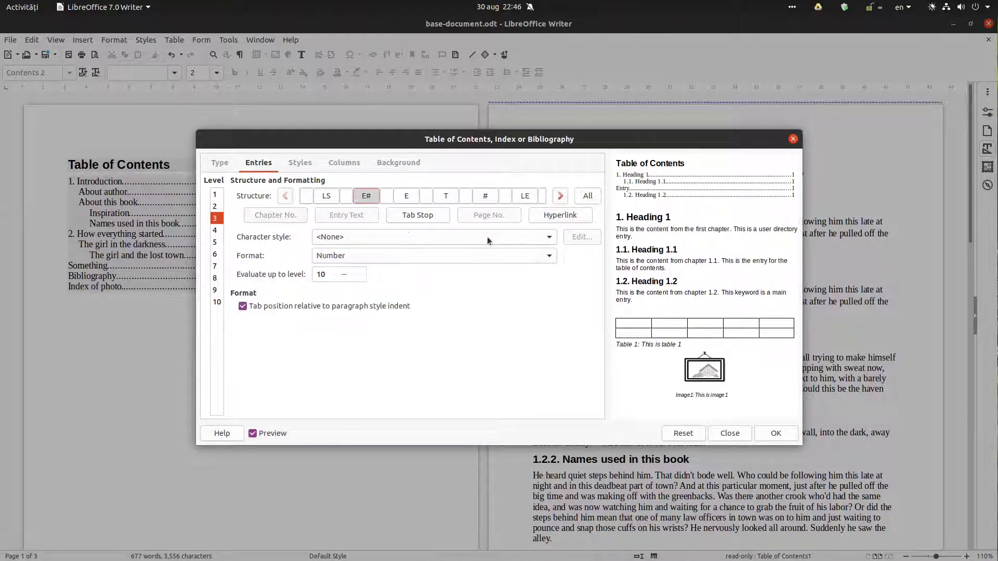
Step: Apply the changes and reopen the index settings on the Styles tab
left_click(776, 433)
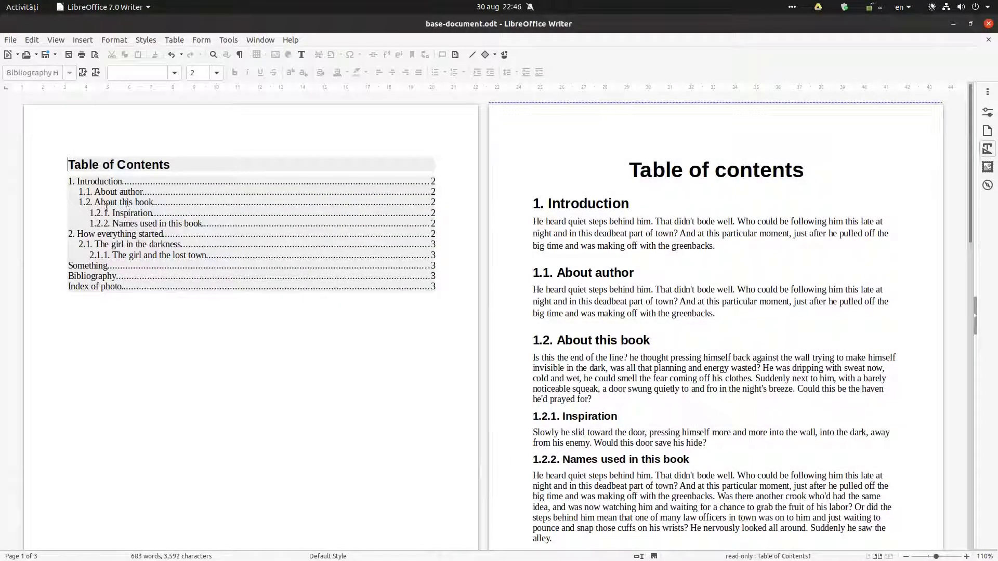
right_click(273, 244)
left_click(284, 270)
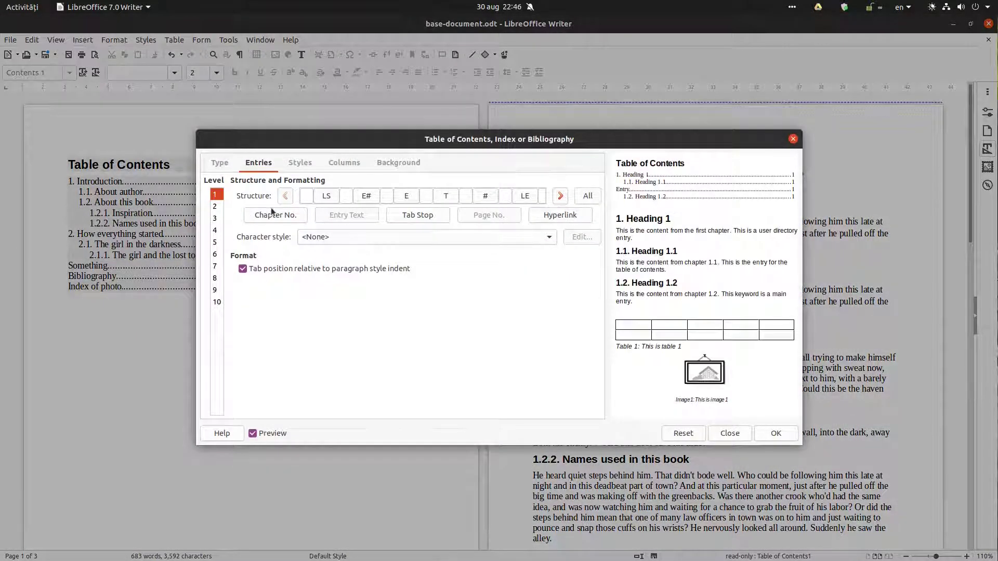
left_click(300, 164)
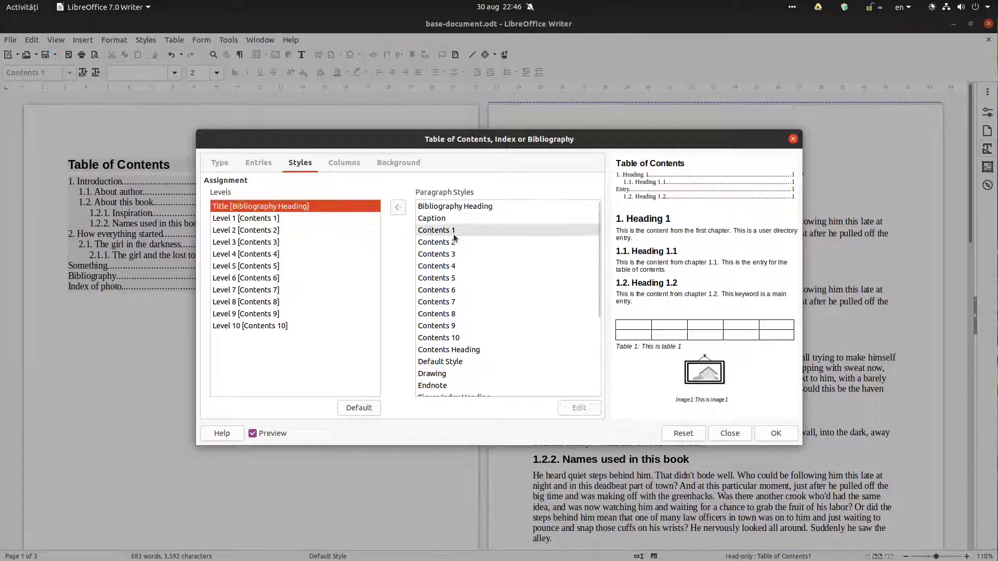
Step: Try several paragraph styles for the title, settling on Contents Heading
left_click(460, 351)
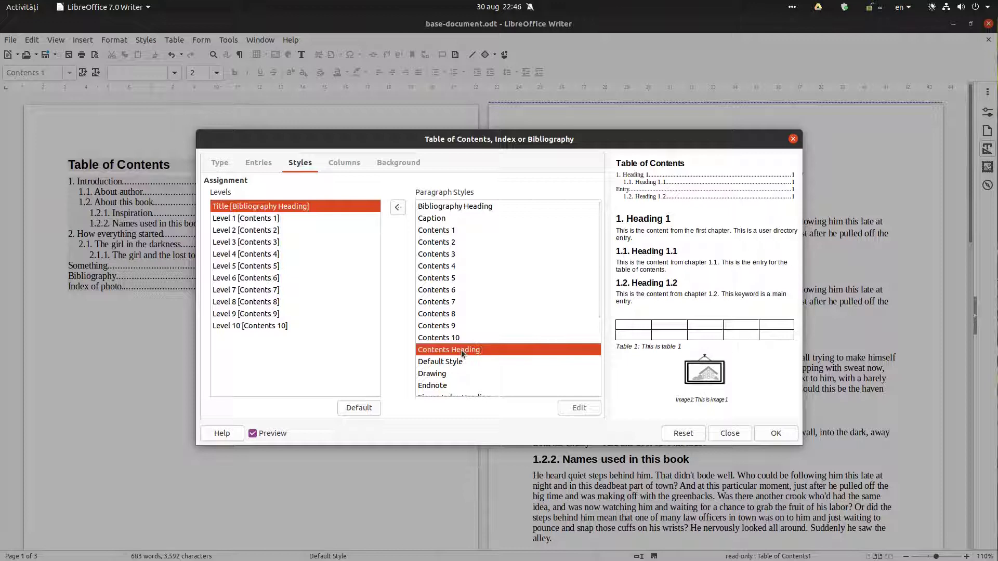
double_click(461, 350)
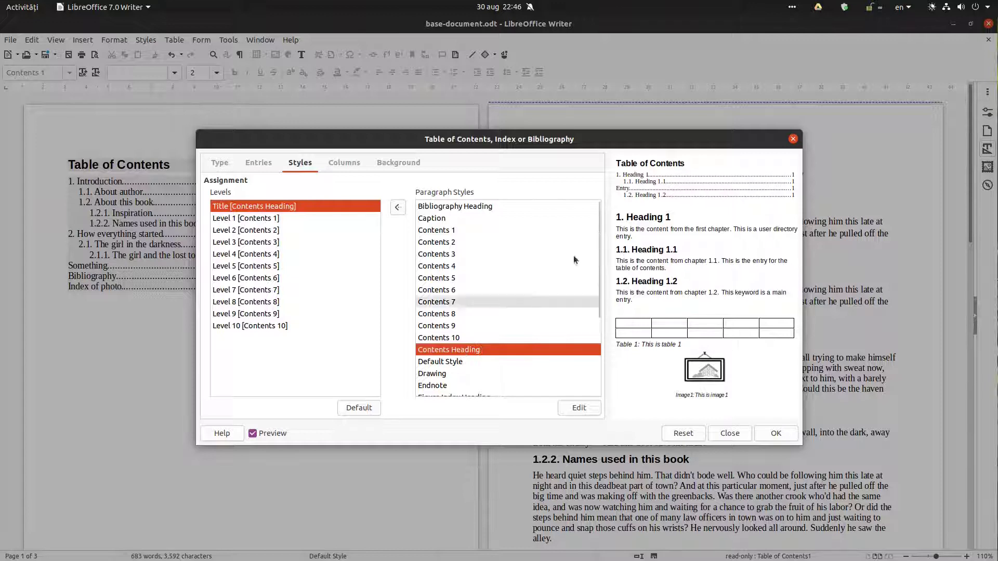
double_click(435, 364)
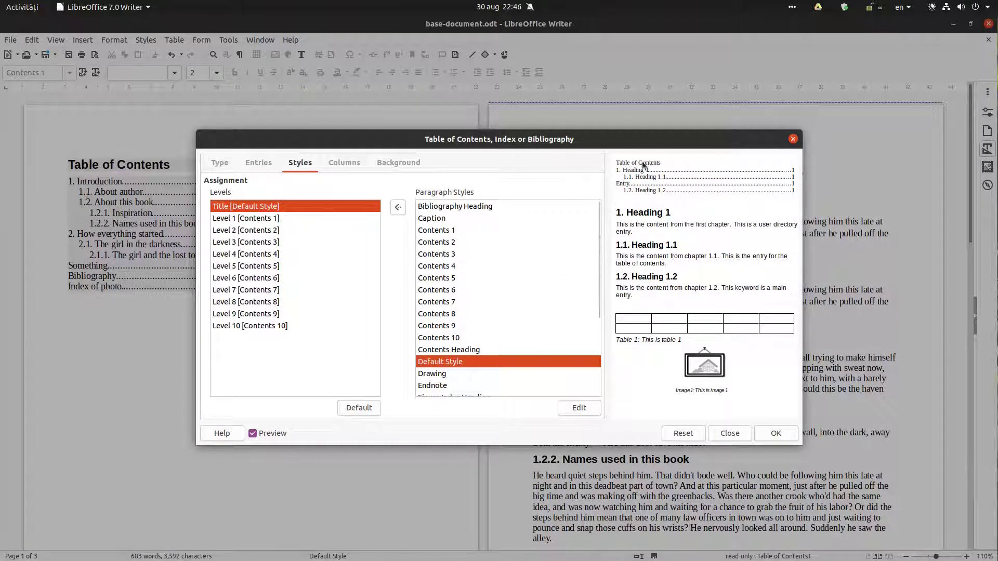
scroll(473, 333, "down", 3)
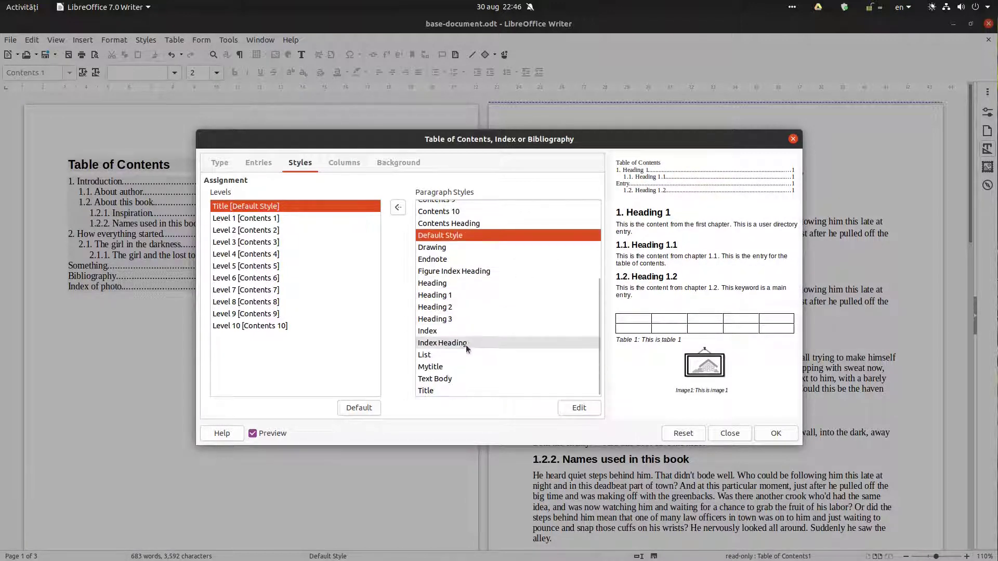
double_click(441, 367)
double_click(435, 390)
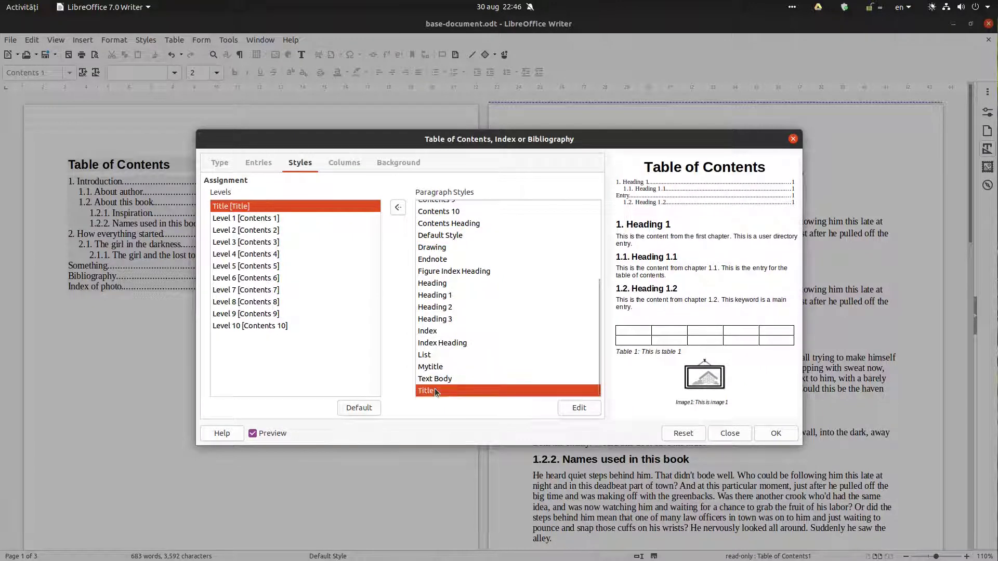
double_click(435, 344)
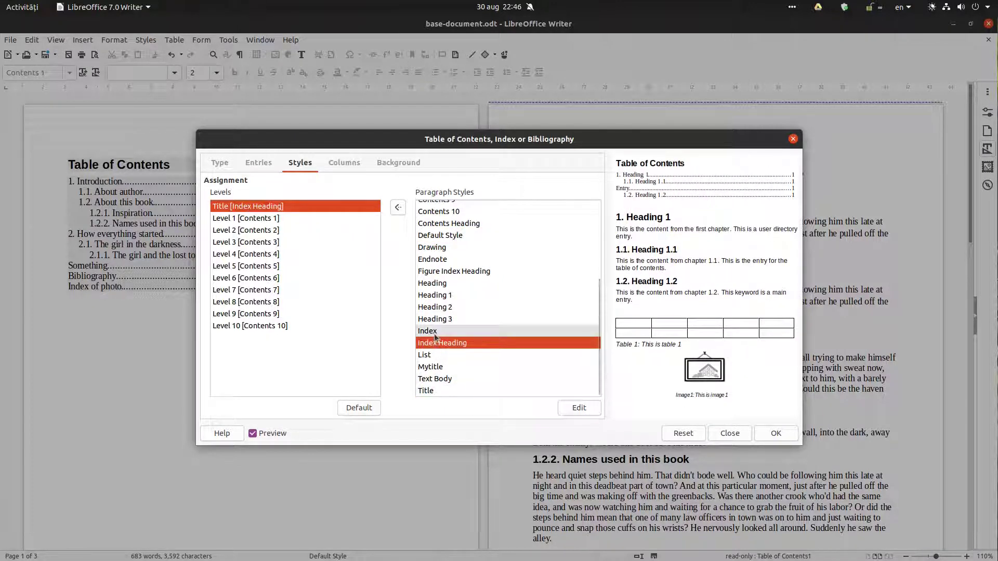
double_click(434, 331)
double_click(439, 343)
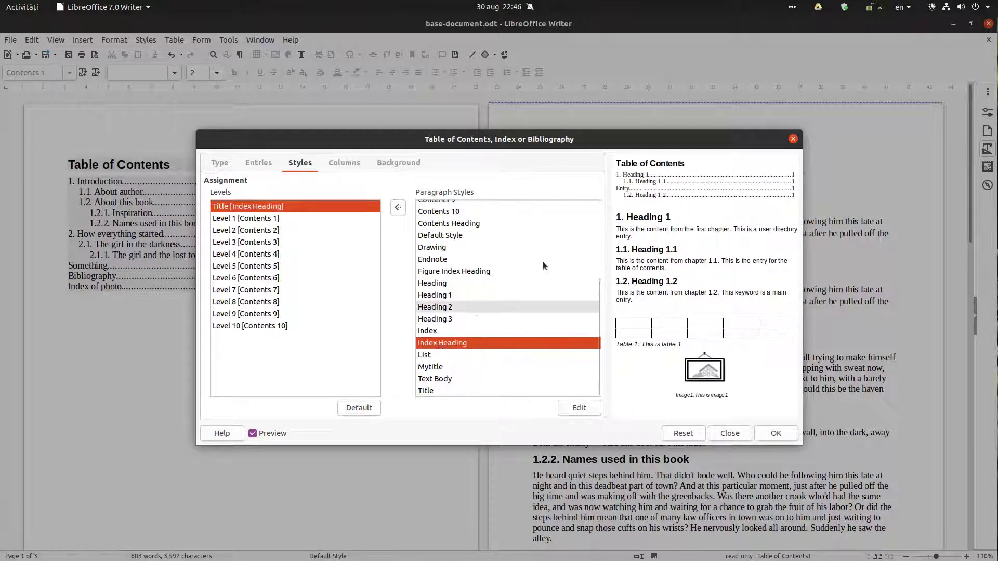
scroll(445, 289, "up", 5)
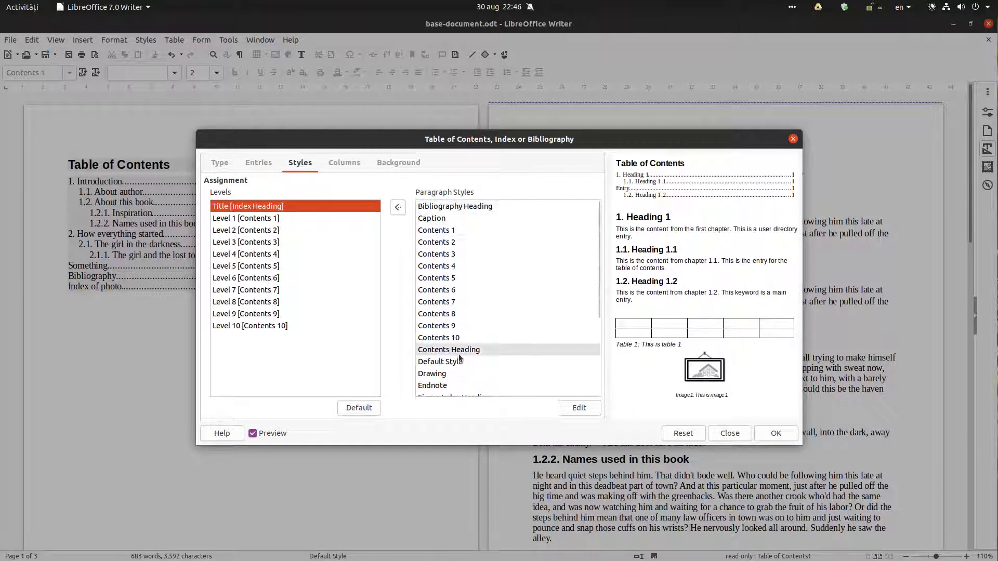
scroll(459, 354, "down", 5)
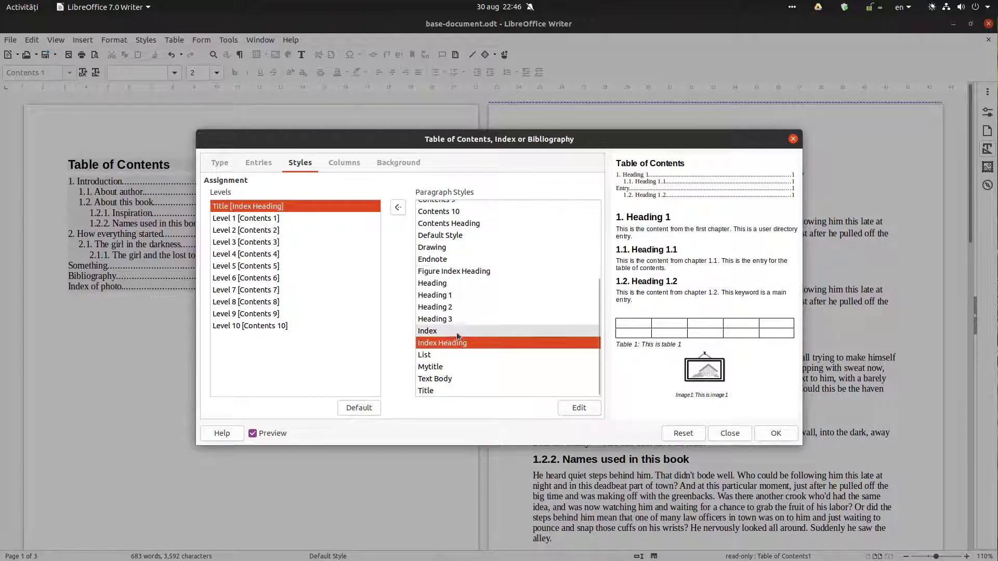
double_click(464, 224)
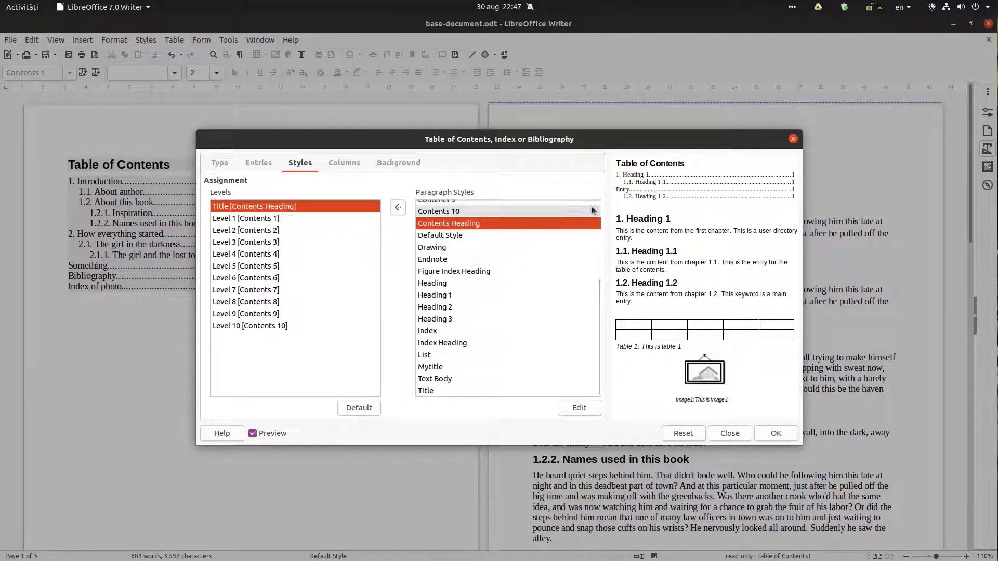
Step: Assign the Index Heading style to Level 1 entries and apply it
left_click(273, 220)
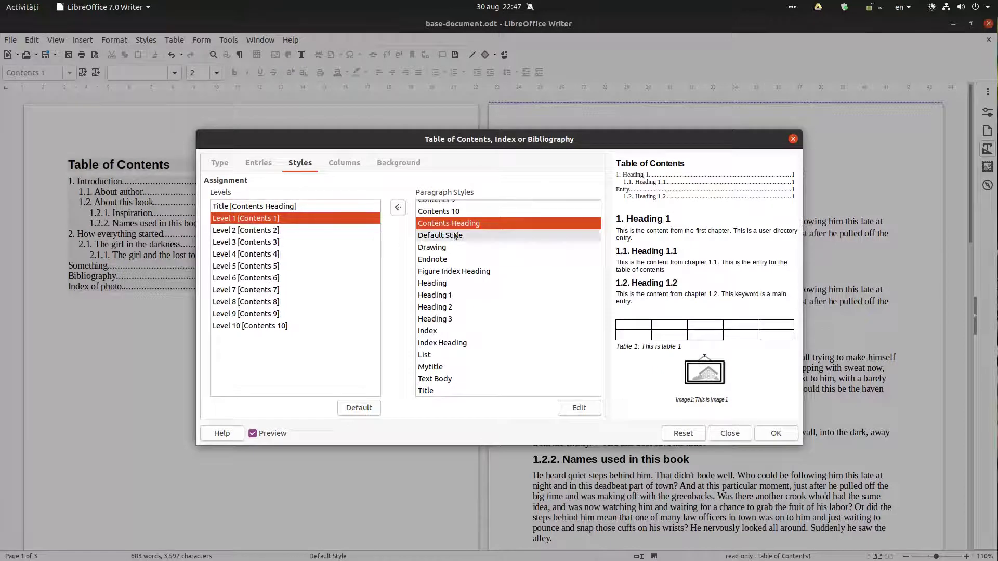
left_click(457, 295)
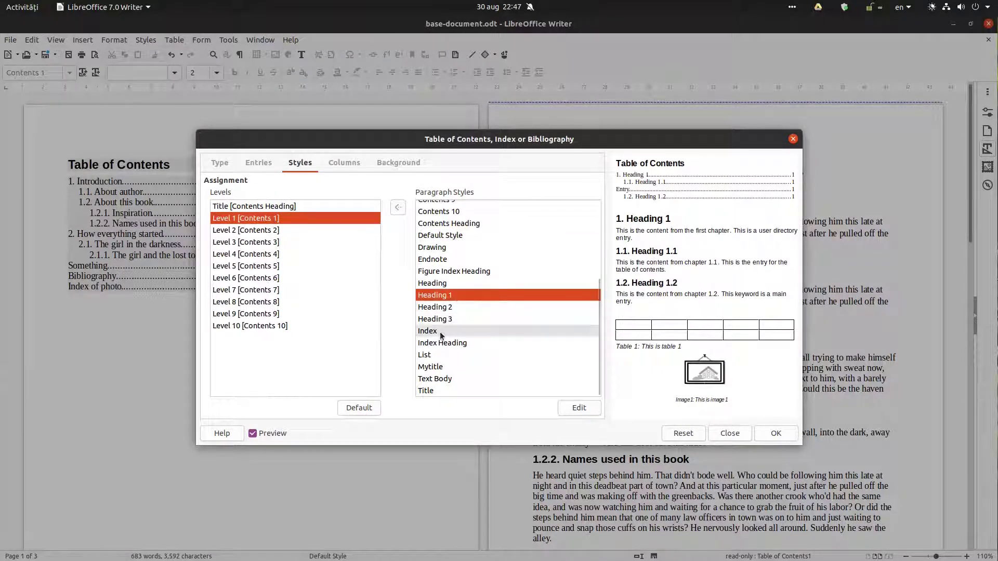
double_click(448, 344)
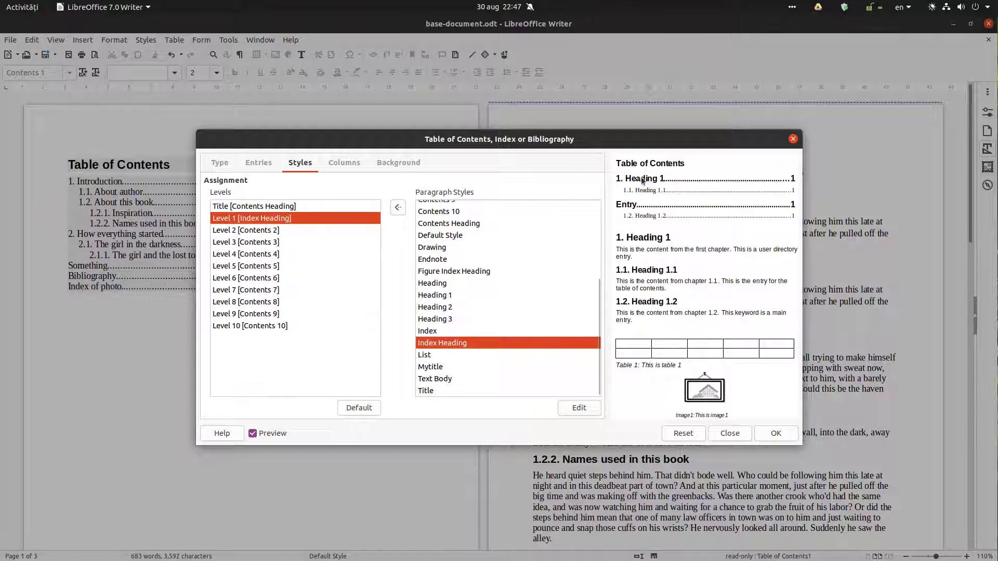
left_click(770, 435)
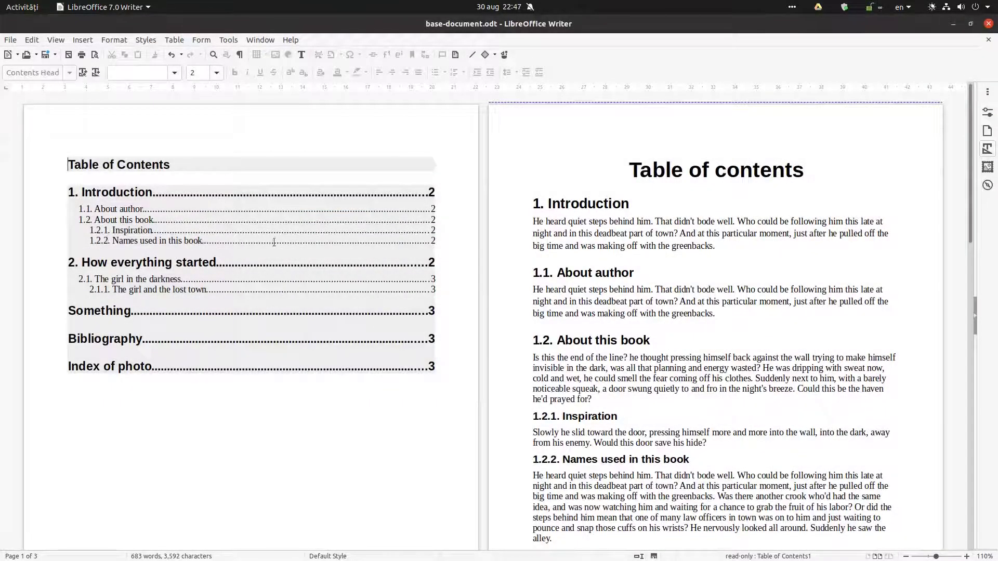
Step: Reassign the Contents 1 paragraph style to Level 1 entries and apply the change
right_click(239, 229)
left_click(267, 264)
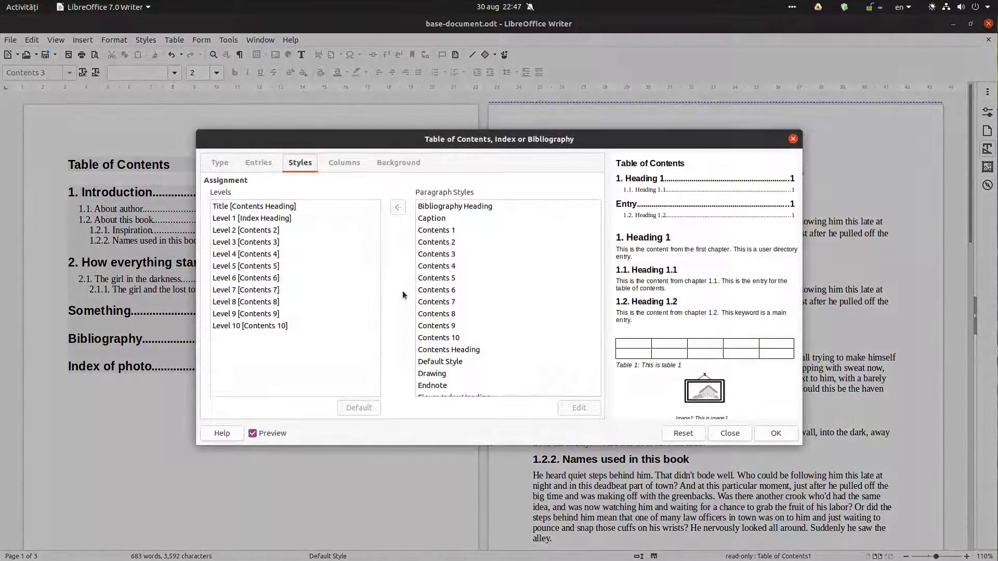
left_click(291, 219)
scroll(485, 281, "down", 1)
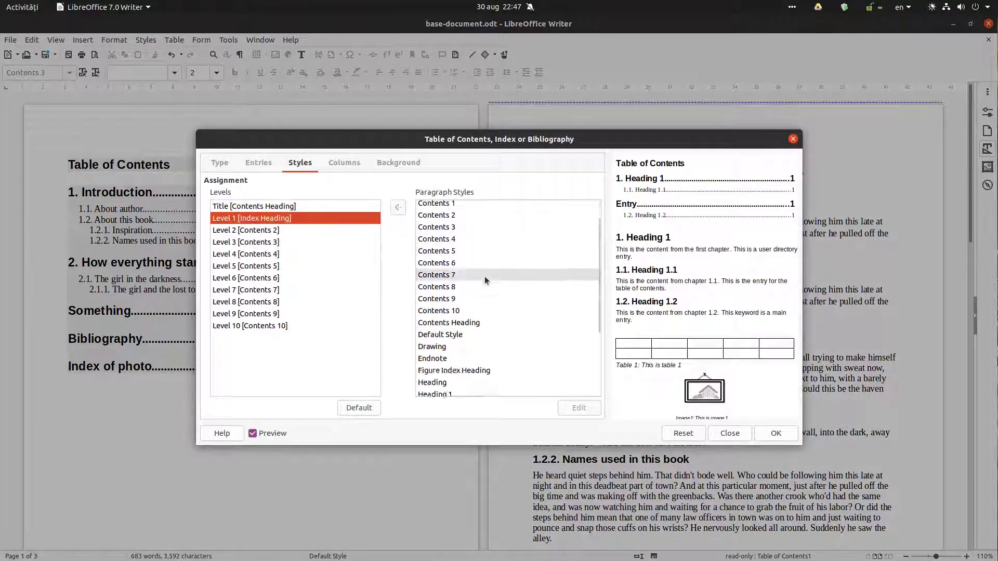
scroll(484, 281, "down", 4)
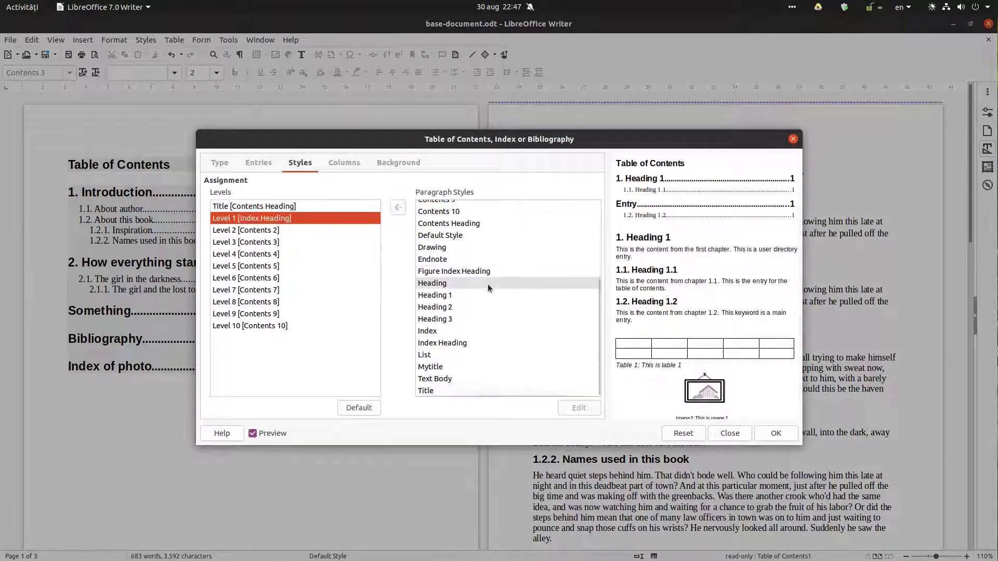
left_click(439, 367)
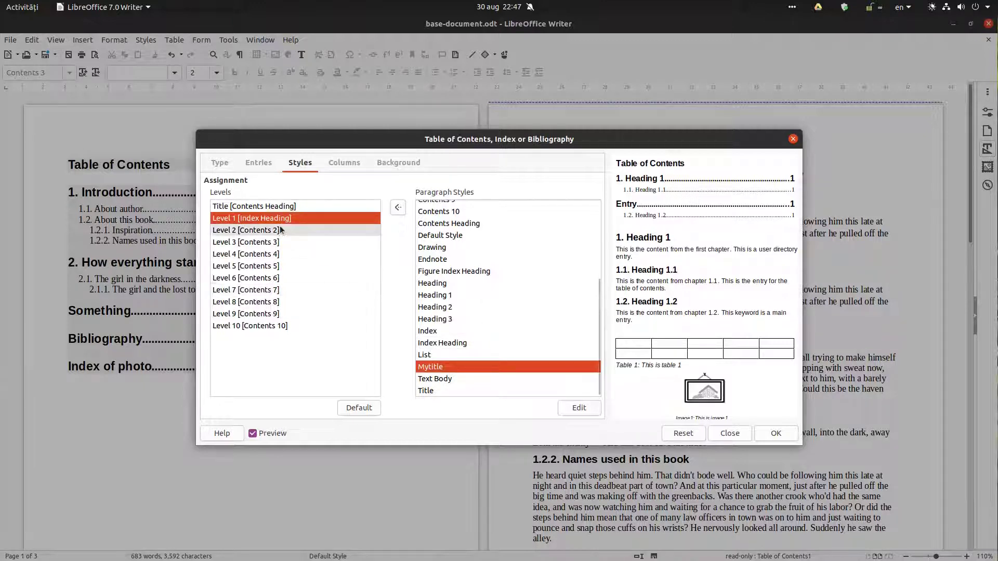
scroll(470, 266, "up", 5)
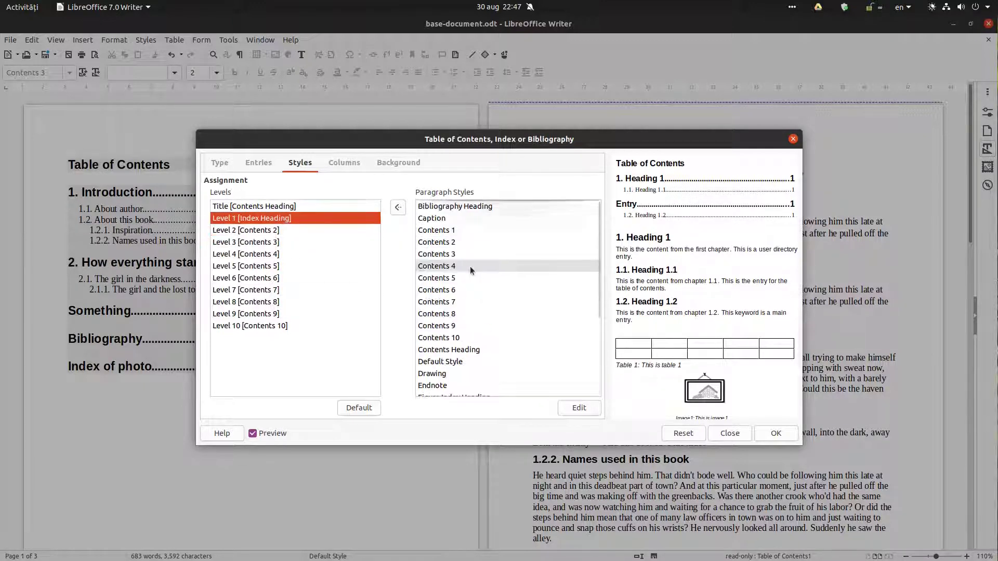
left_click(461, 232)
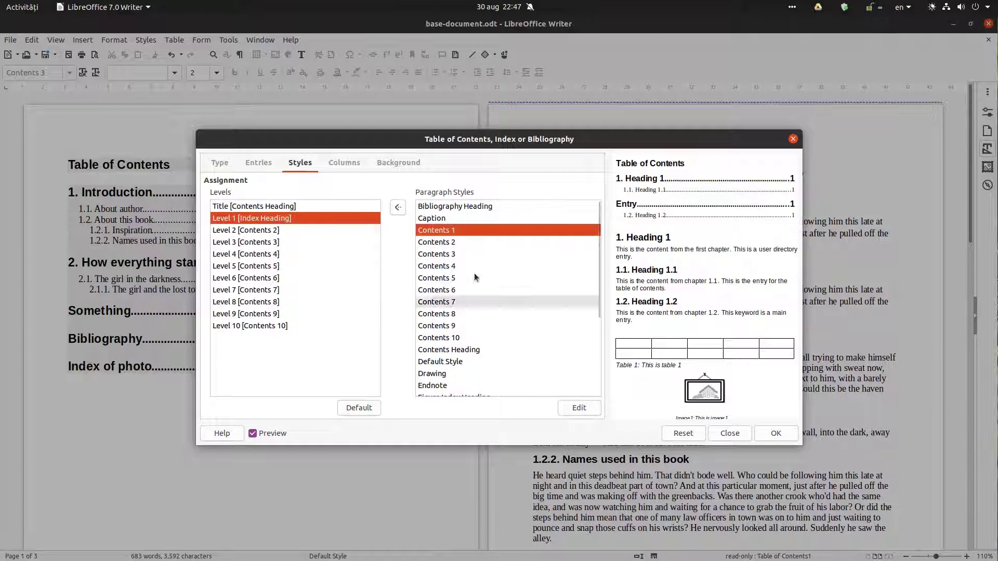
double_click(448, 233)
left_click(307, 206)
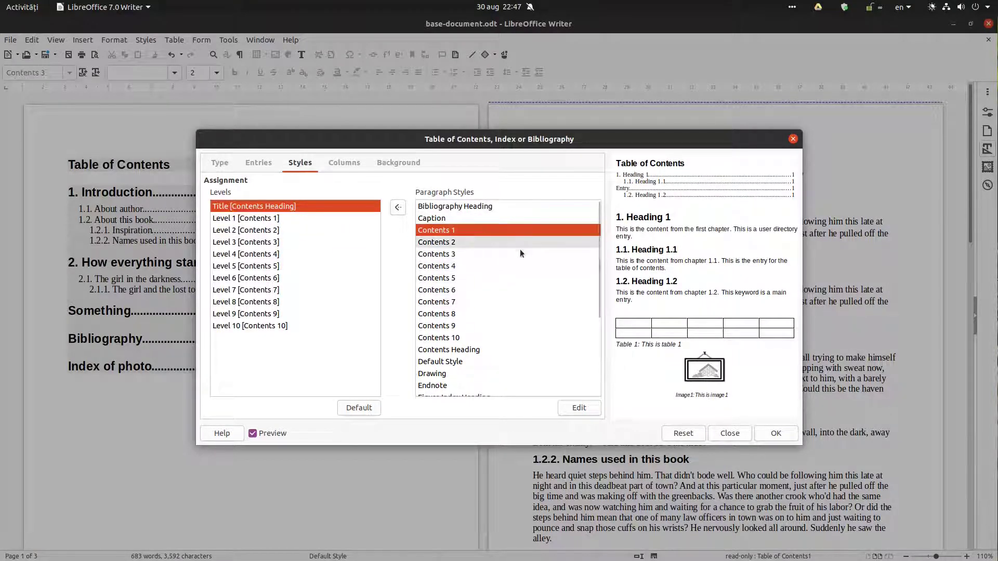
left_click(345, 165)
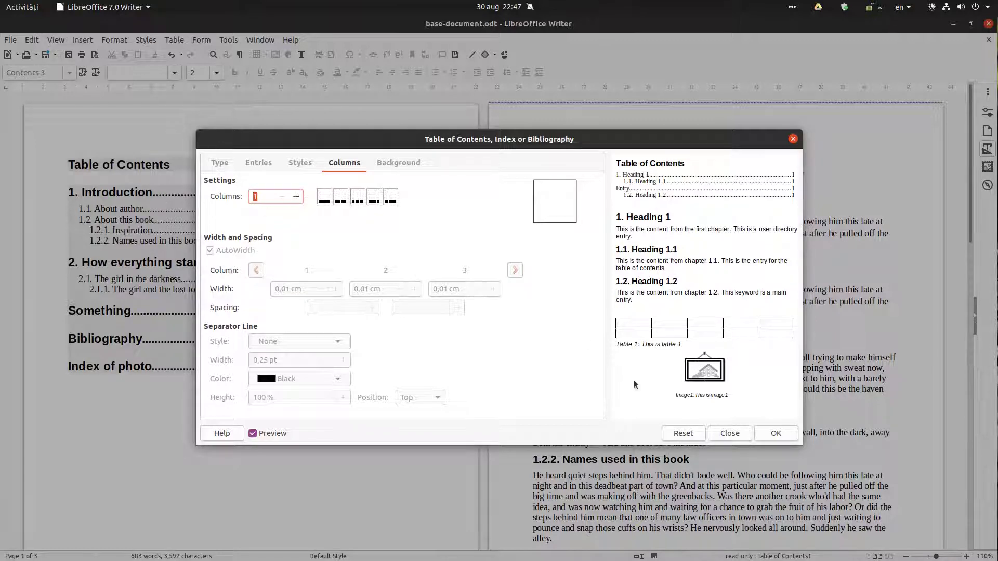
left_click(766, 433)
Step: Set 2 columns with a solid purple 1,25 pt separator line at 80% height
right_click(187, 228)
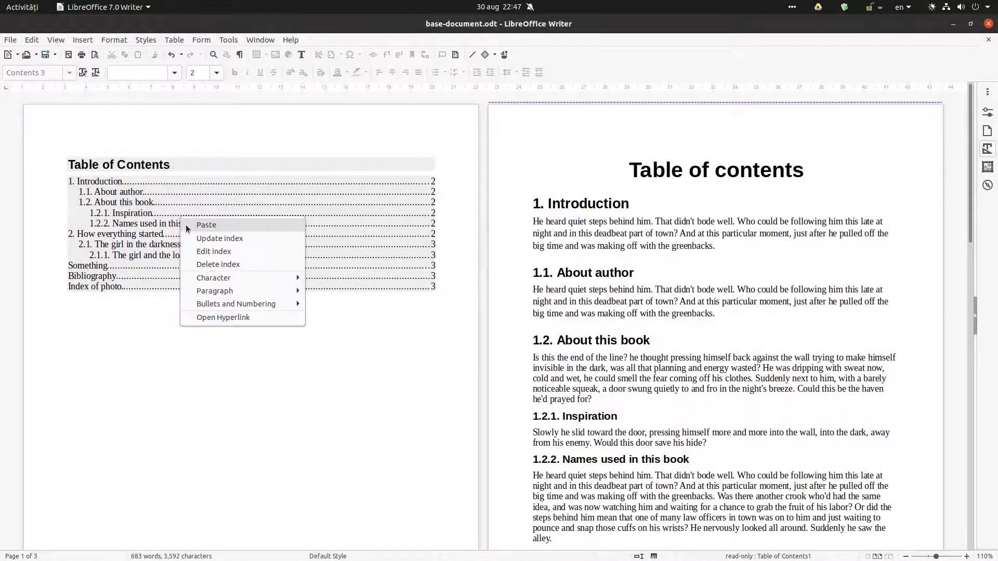
left_click(205, 252)
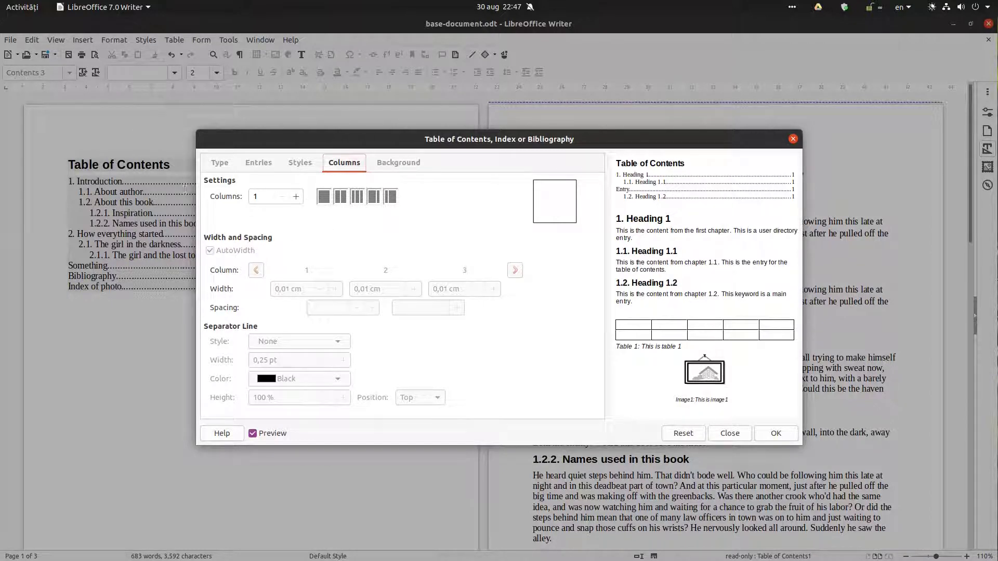
left_click(341, 198)
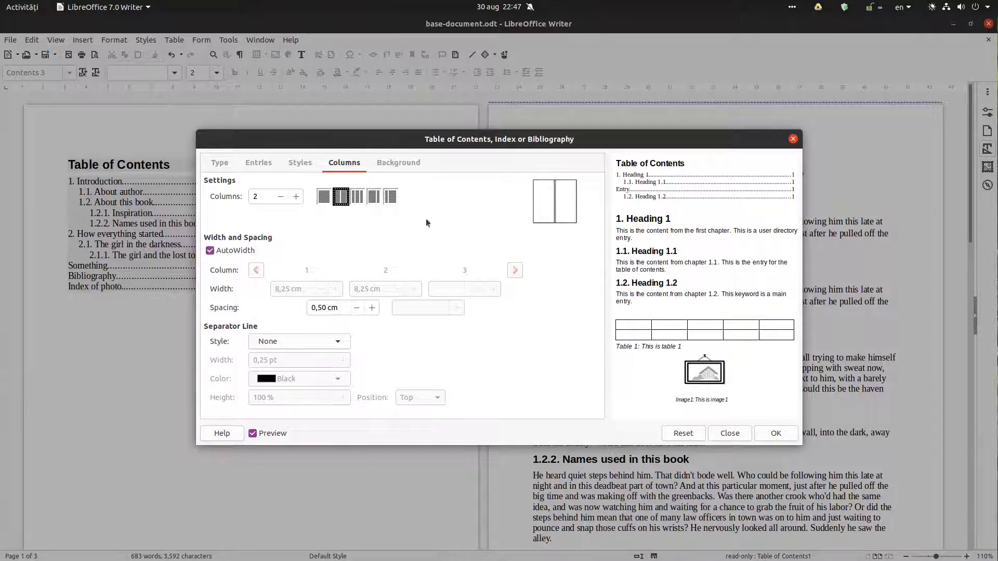
left_click(298, 336)
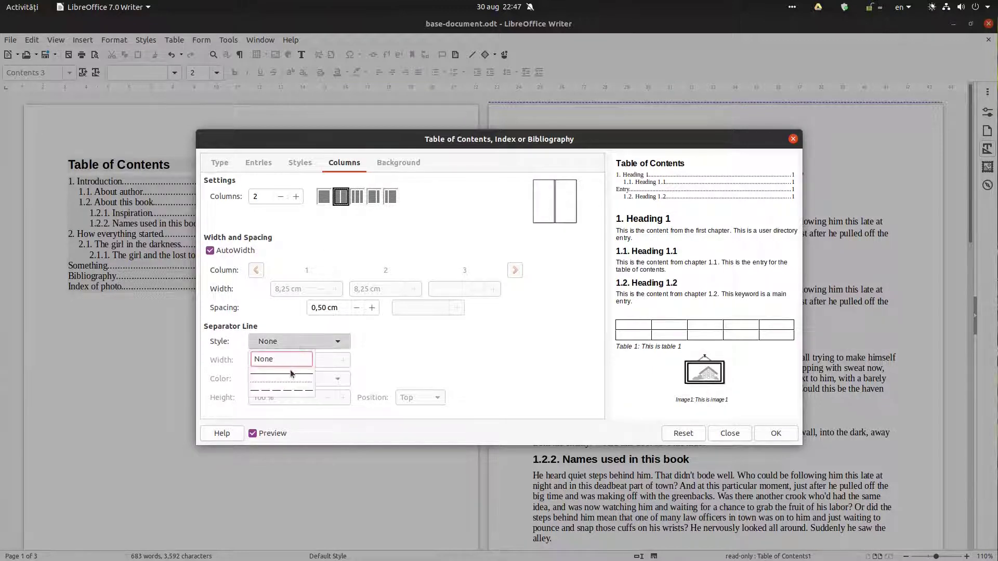
left_click(290, 370)
left_click(343, 361)
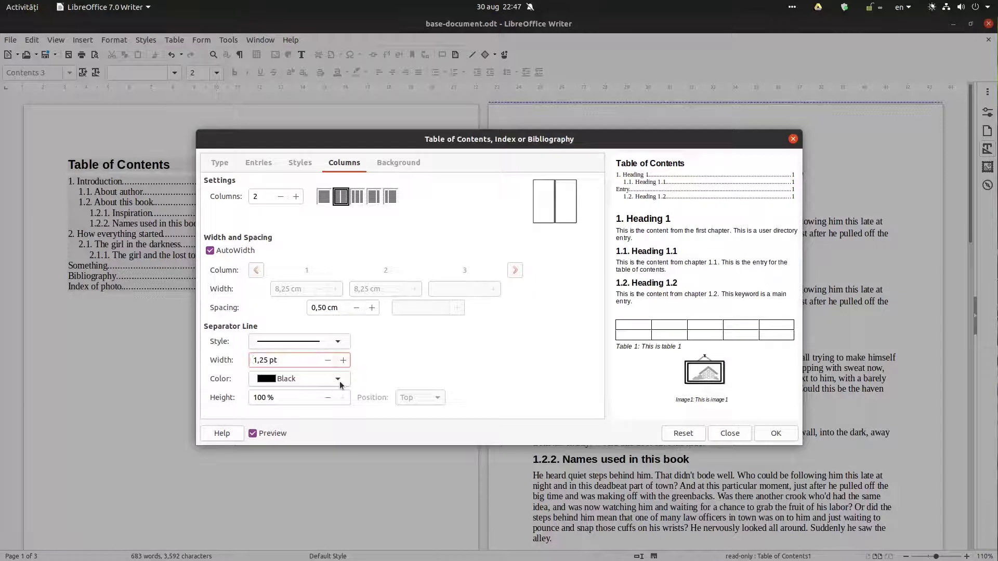
left_click(339, 381)
left_click(312, 420)
left_click(267, 397)
type("80")
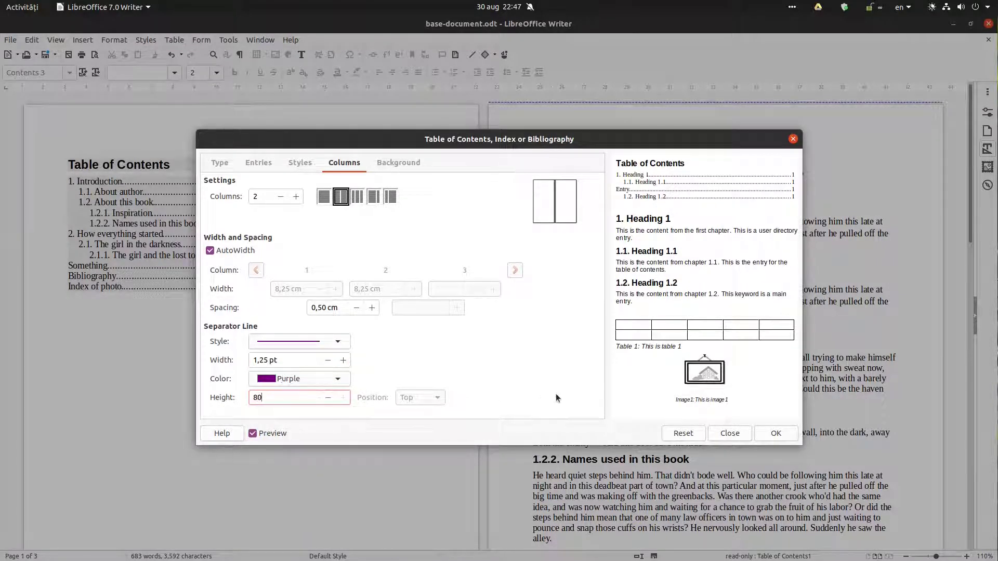
left_click(775, 434)
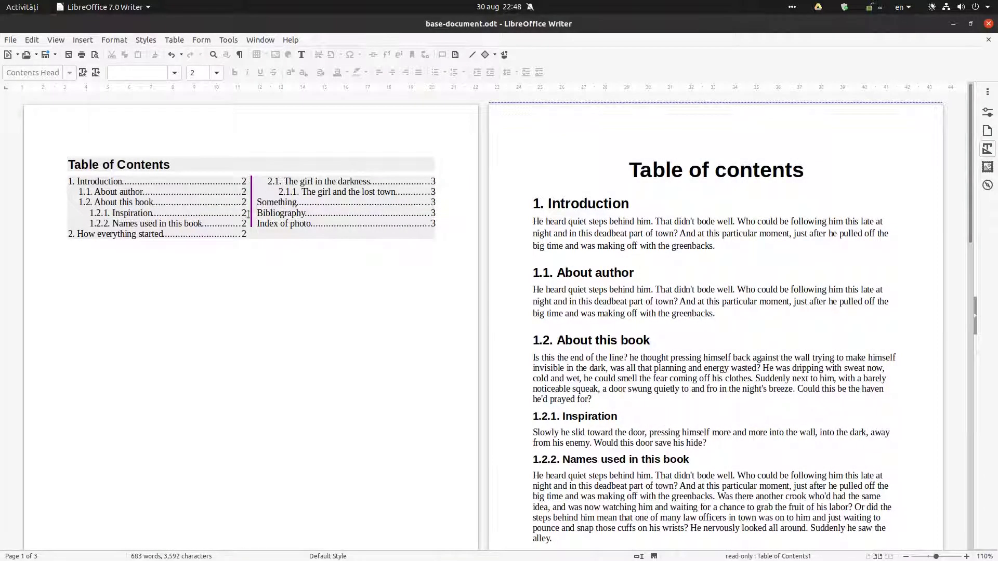
Step: Center the purple separator vertically, then view the page in print preview
right_click(265, 202)
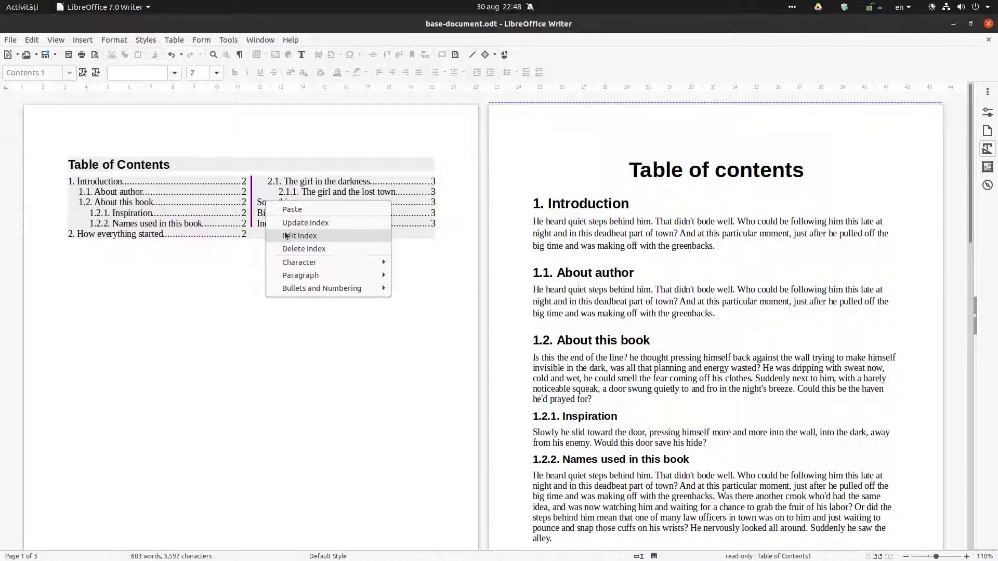
left_click(285, 234)
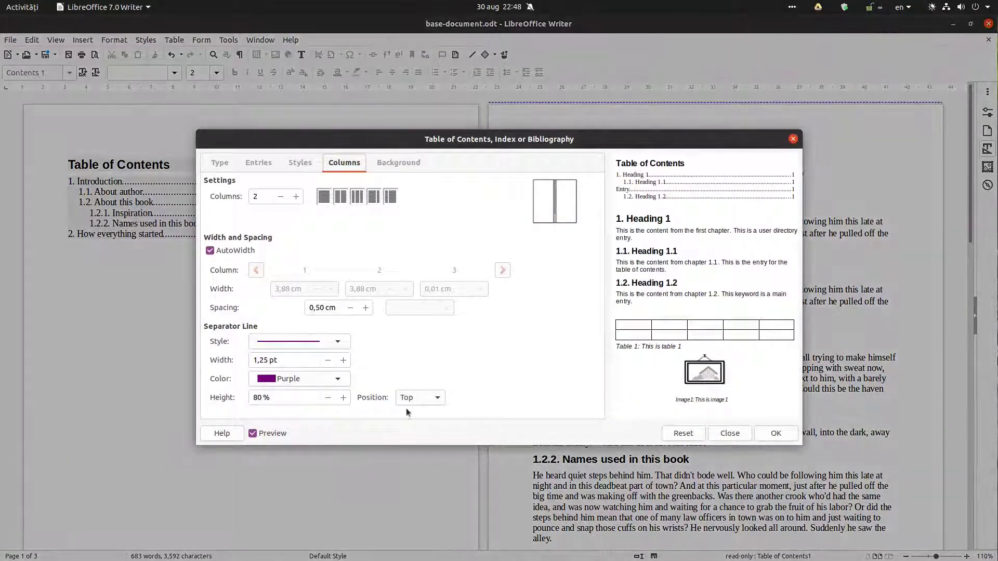
left_click(420, 399)
left_click(778, 433)
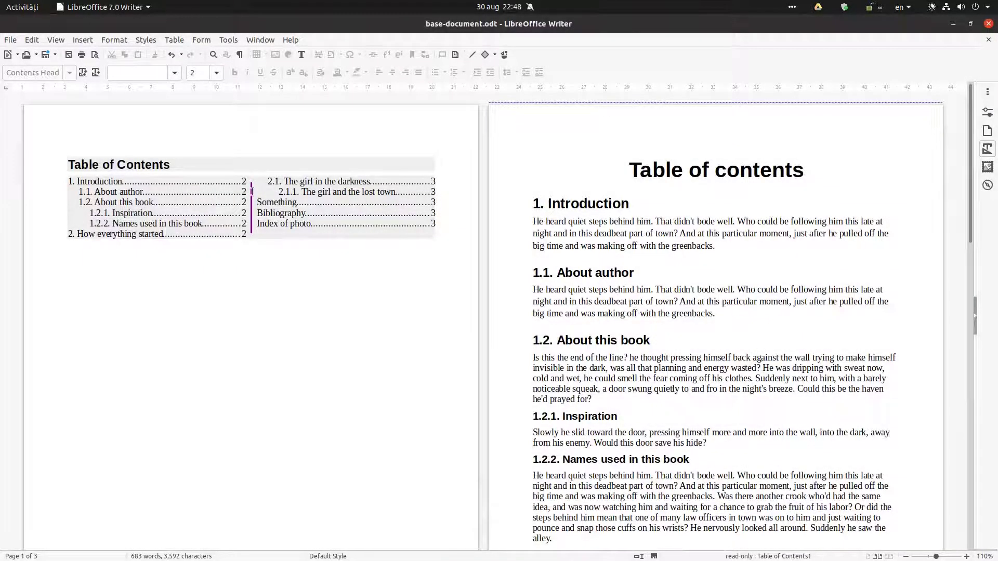
key("ctrl+shift+o")
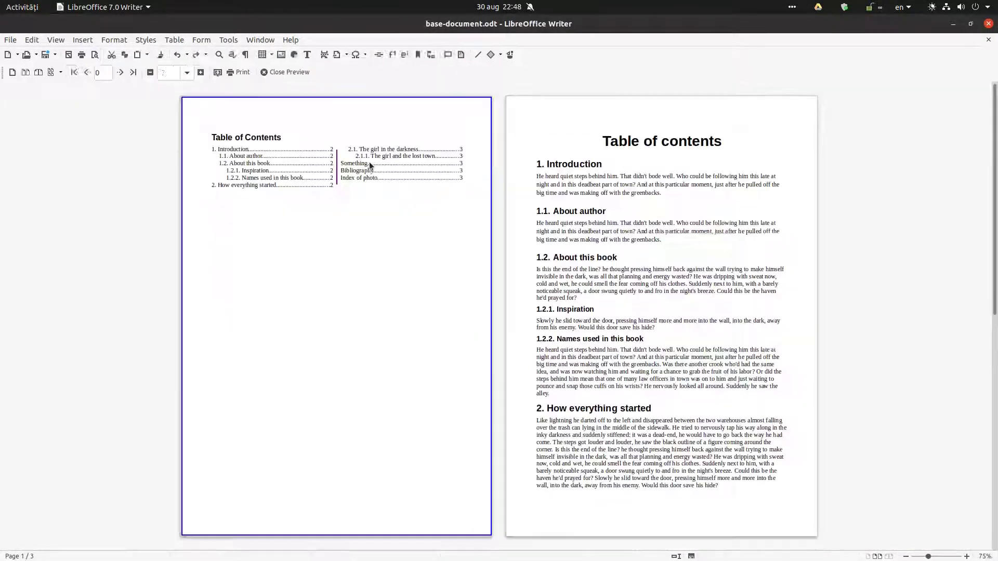
Step: Zoom in on the print preview page, then close the preview
scroll(355, 176, "up", 3)
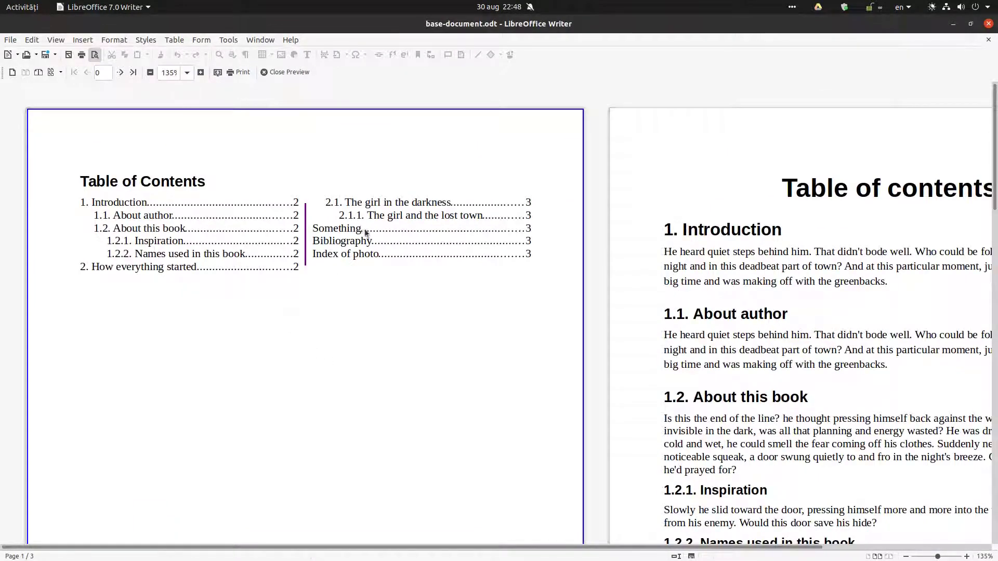
left_click(294, 74)
Step: Try uneven column widths and a three-column layout for the table of contents
right_click(296, 250)
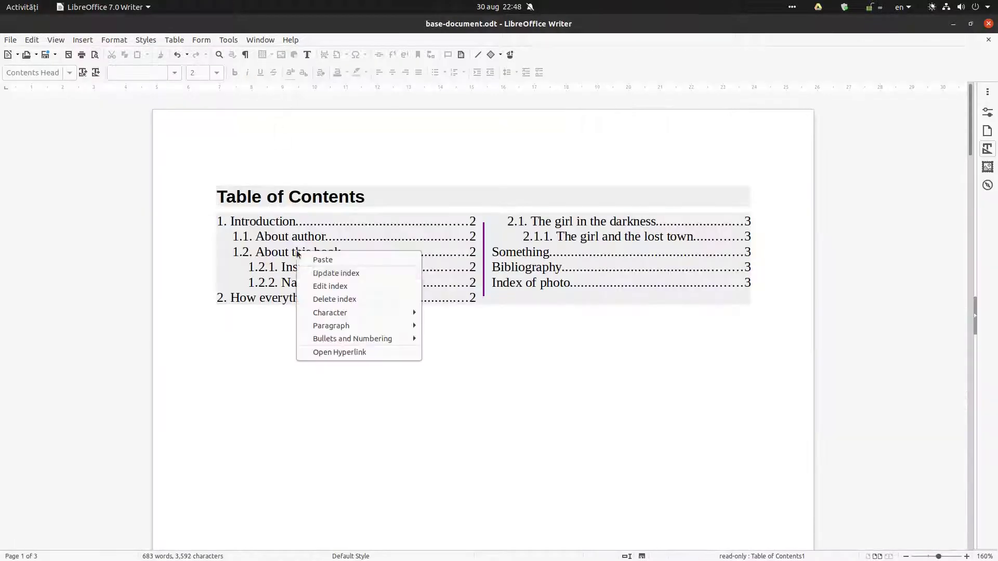
left_click(319, 287)
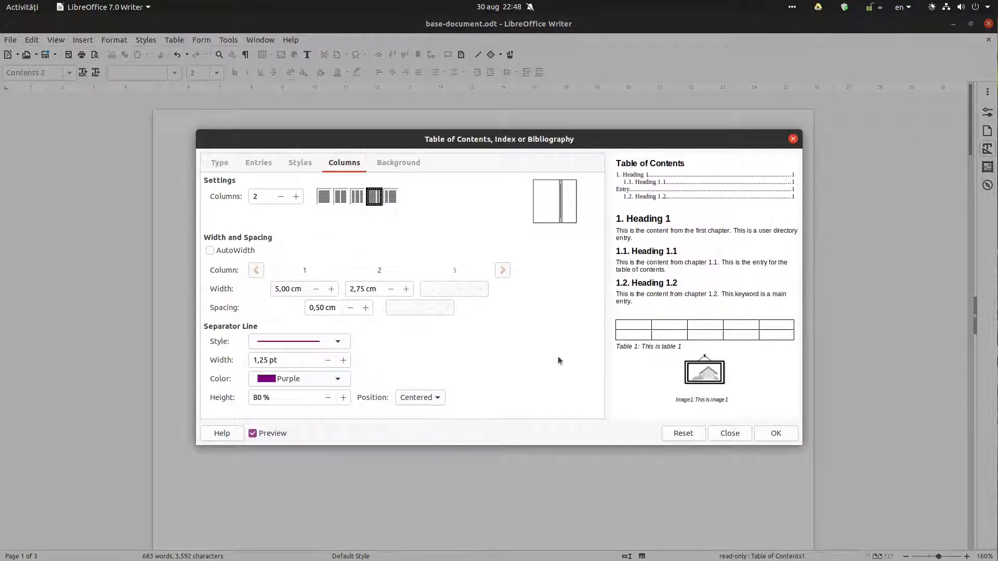
left_click(776, 433)
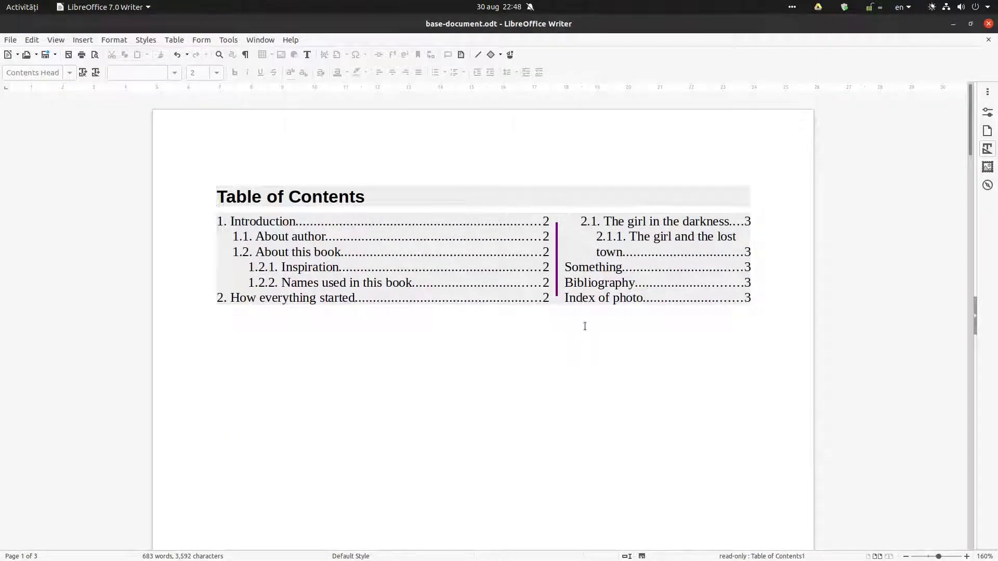
right_click(466, 271)
left_click(486, 305)
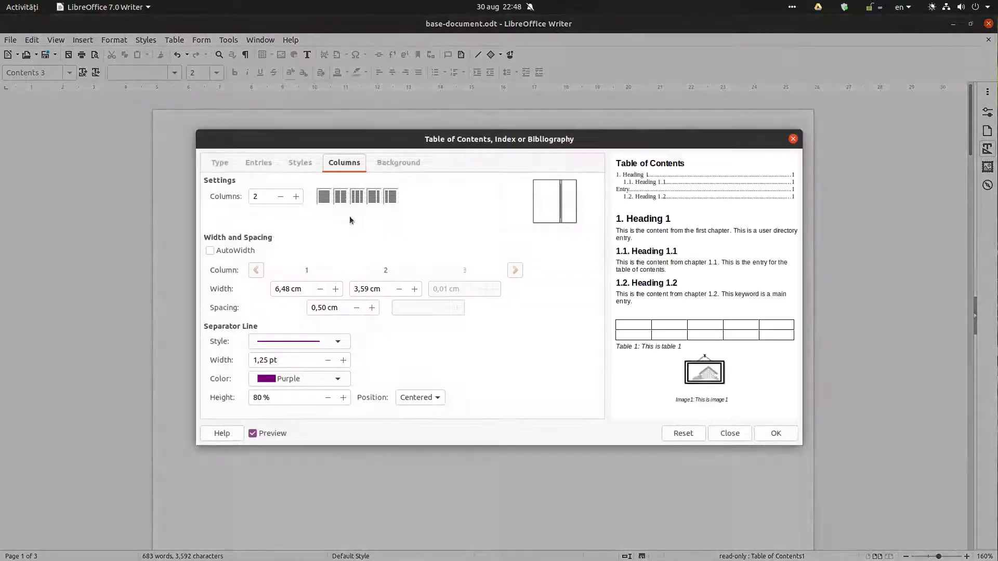
left_click(357, 197)
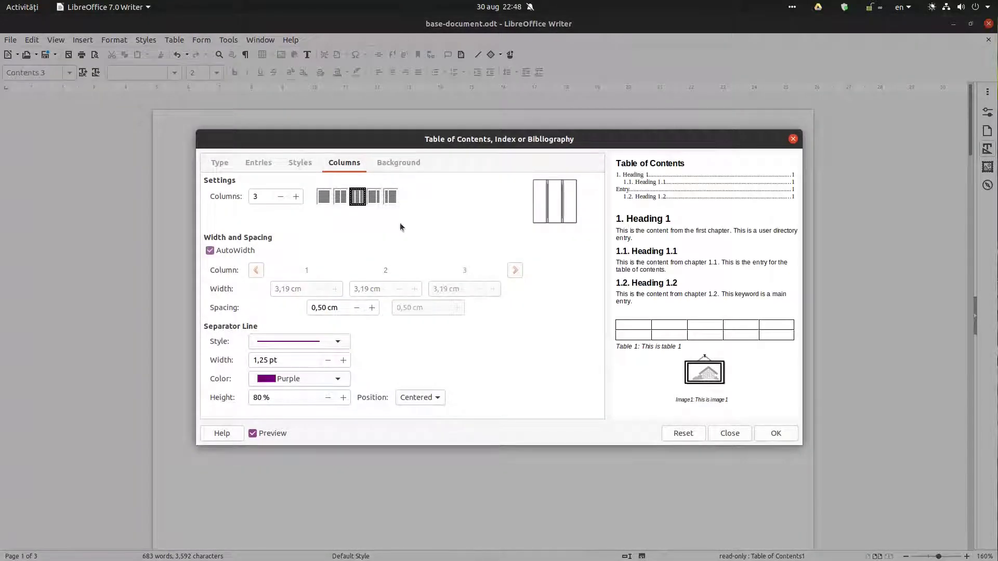
left_click(775, 434)
Step: Return to two equal columns with 1,30 cm spacing and a 2,75 pt separator
right_click(360, 240)
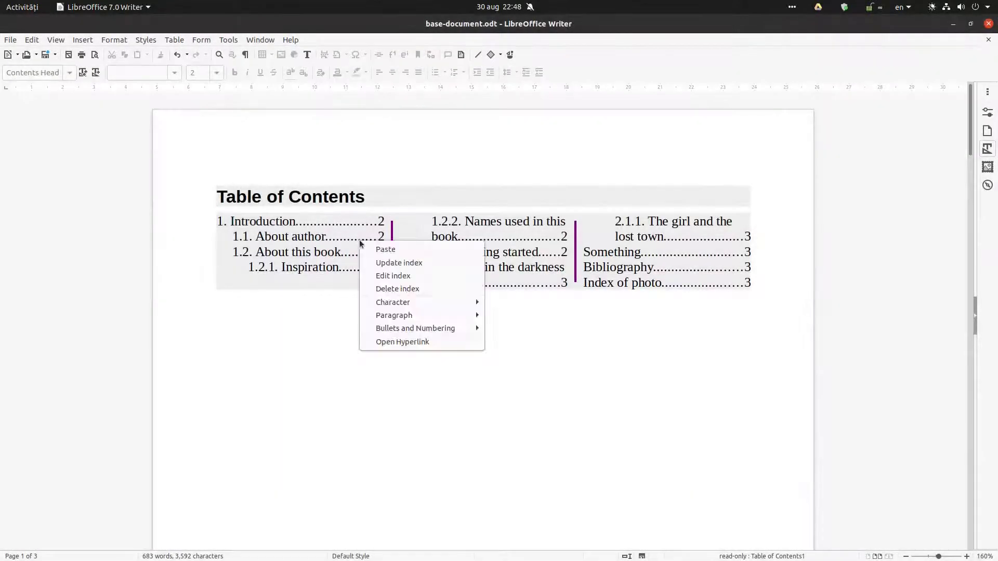
left_click(384, 278)
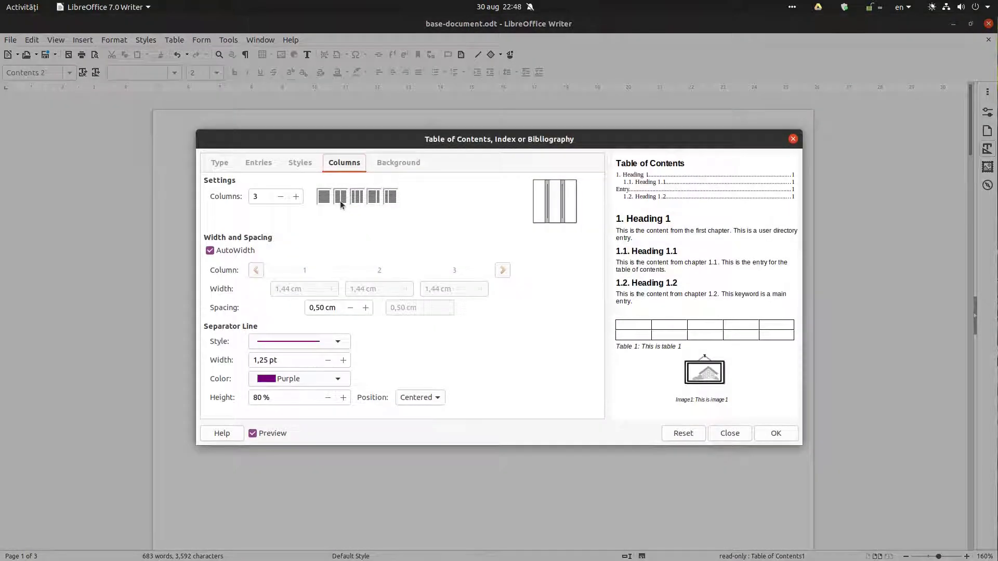
left_click(340, 200)
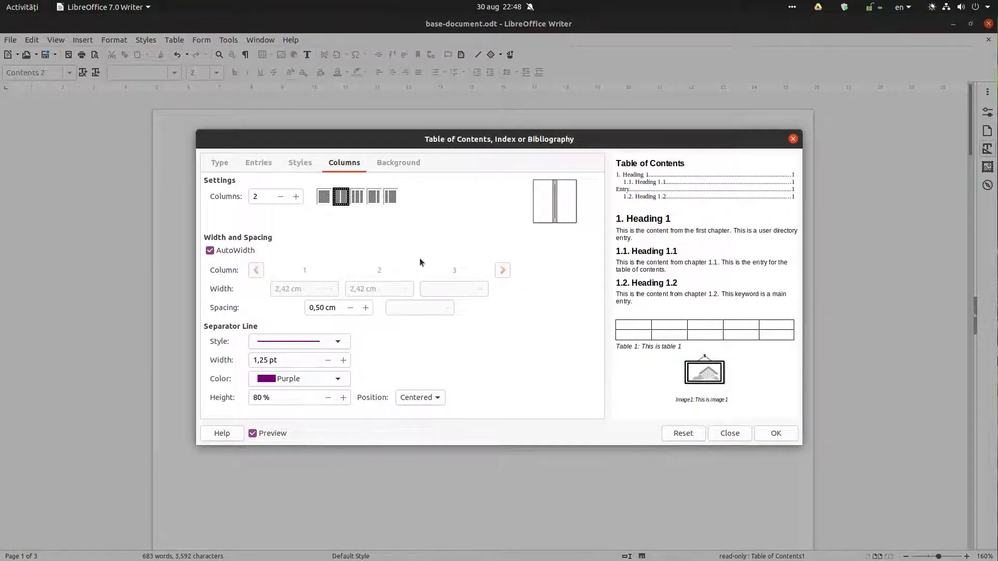
left_click(370, 308)
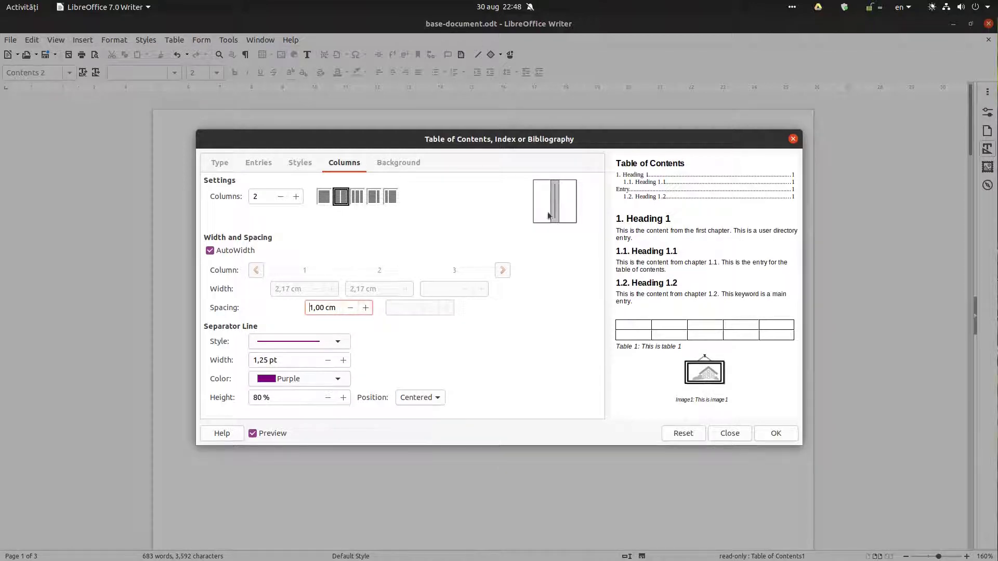
left_click(366, 308)
left_click(366, 308)
left_click(365, 308)
left_click(366, 308)
left_click(351, 308)
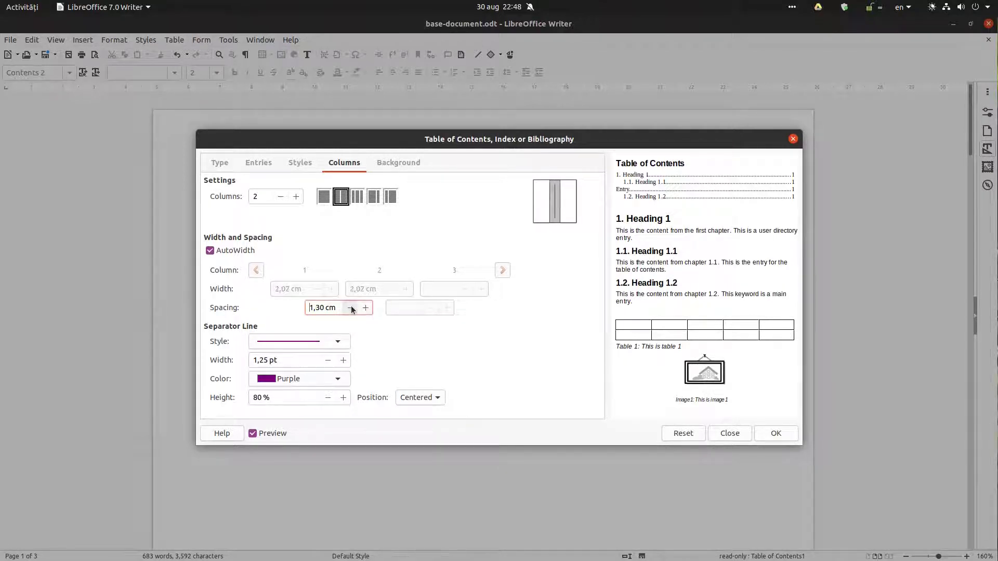
left_click(342, 360)
left_click(343, 360)
left_click(342, 361)
left_click(342, 360)
left_click(343, 360)
left_click(342, 361)
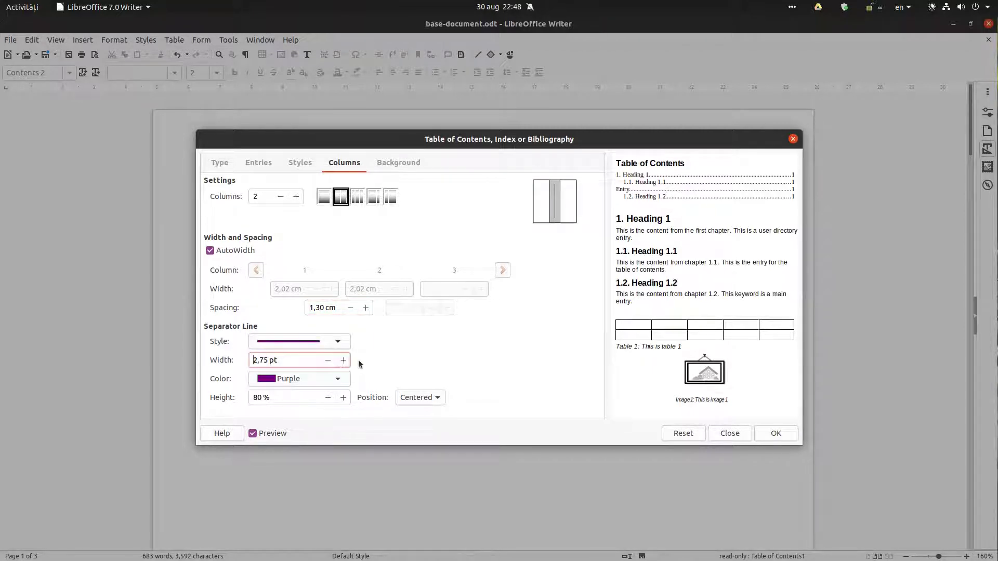
left_click(760, 434)
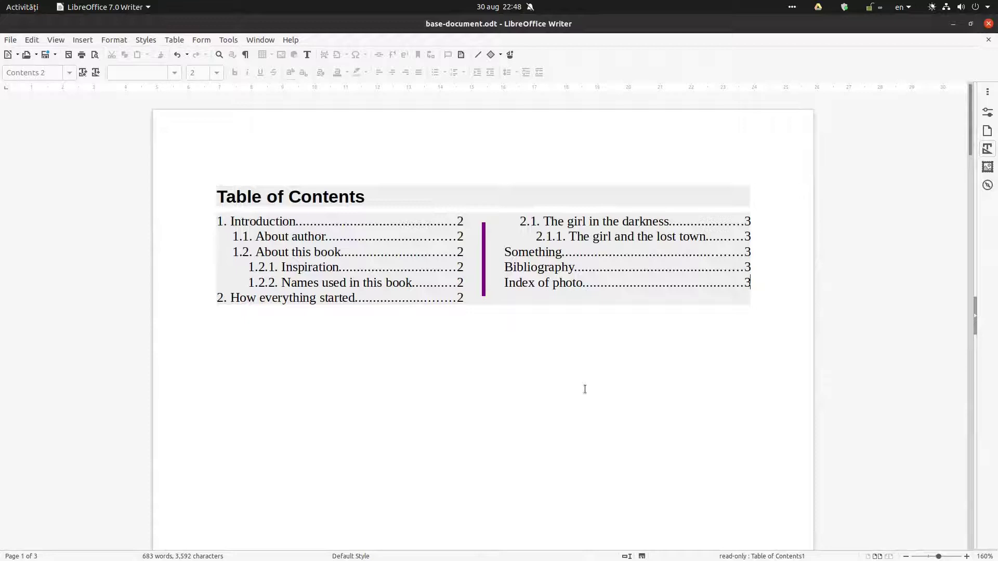
Step: Check the two-column layout in print preview, then return to editing
key("ctrl+shift+o")
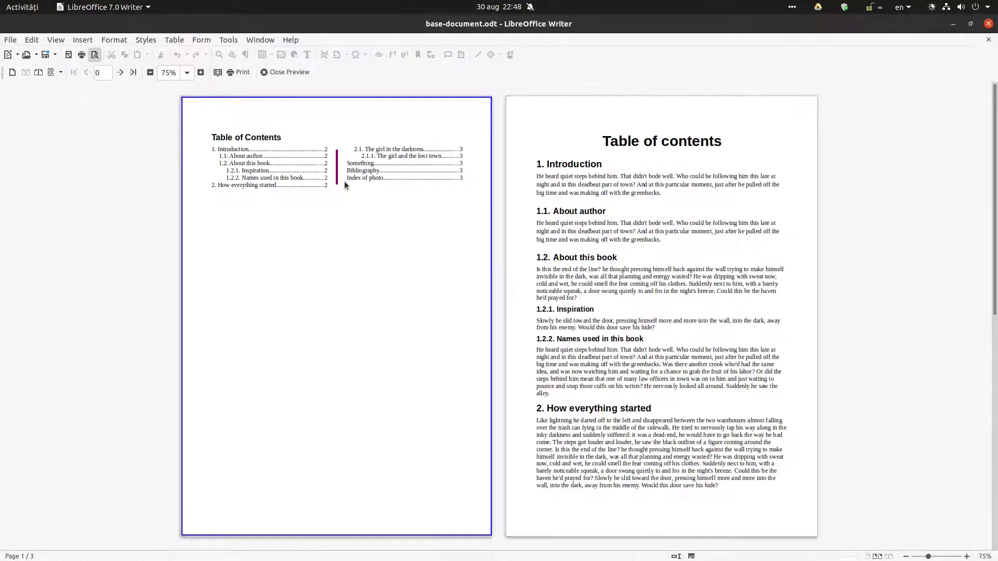
scroll(345, 181, "up", 3)
scroll(382, 206, "up", 1)
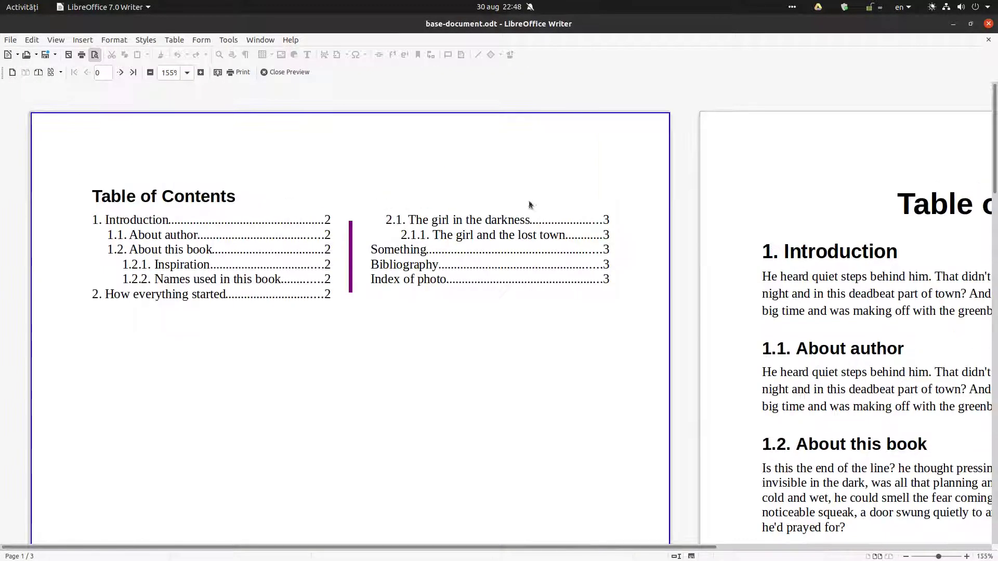
left_click(294, 74)
right_click(360, 157)
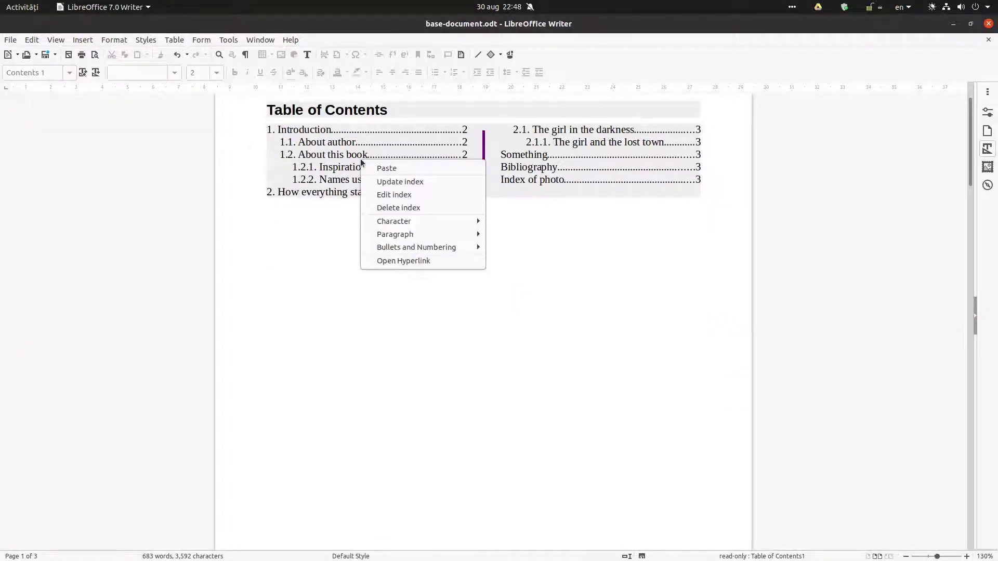
left_click(378, 192)
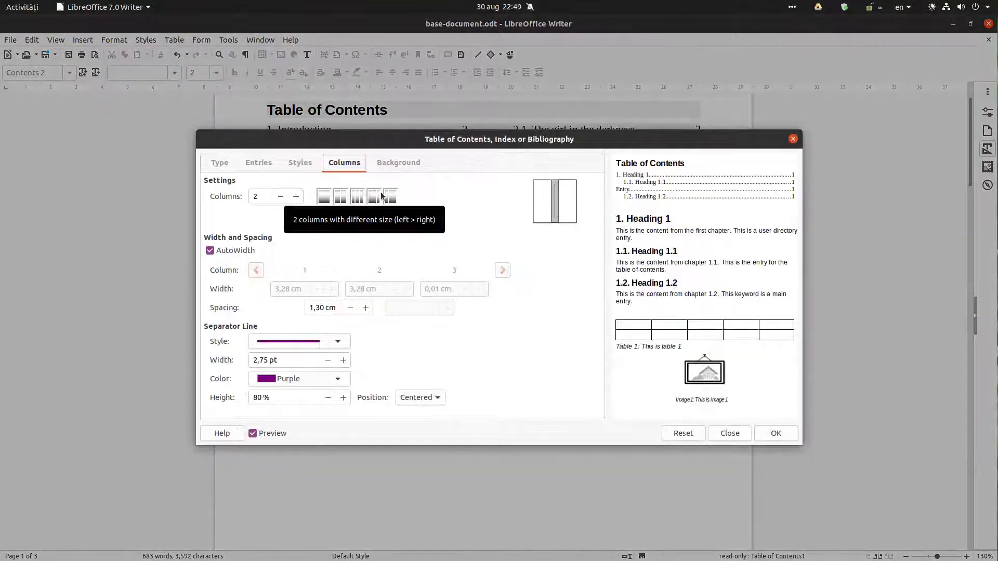
left_click(396, 163)
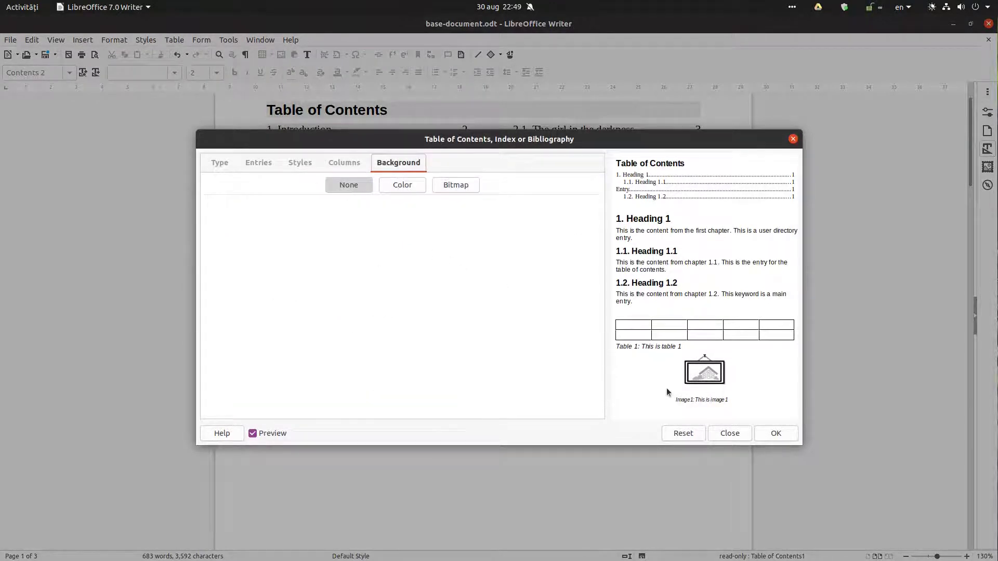
left_click(774, 433)
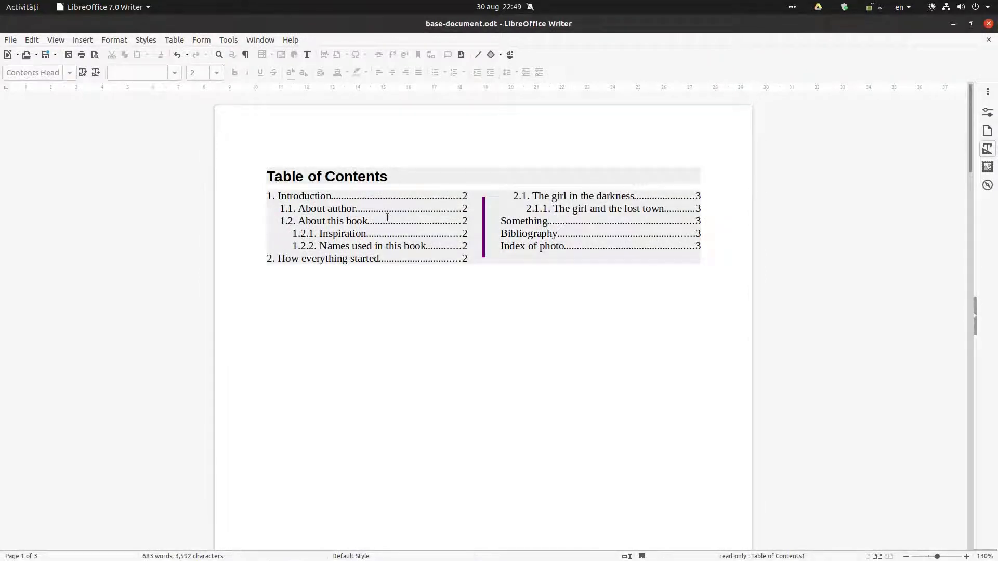
key("ctrl+shift+o")
scroll(373, 226, "up", 5)
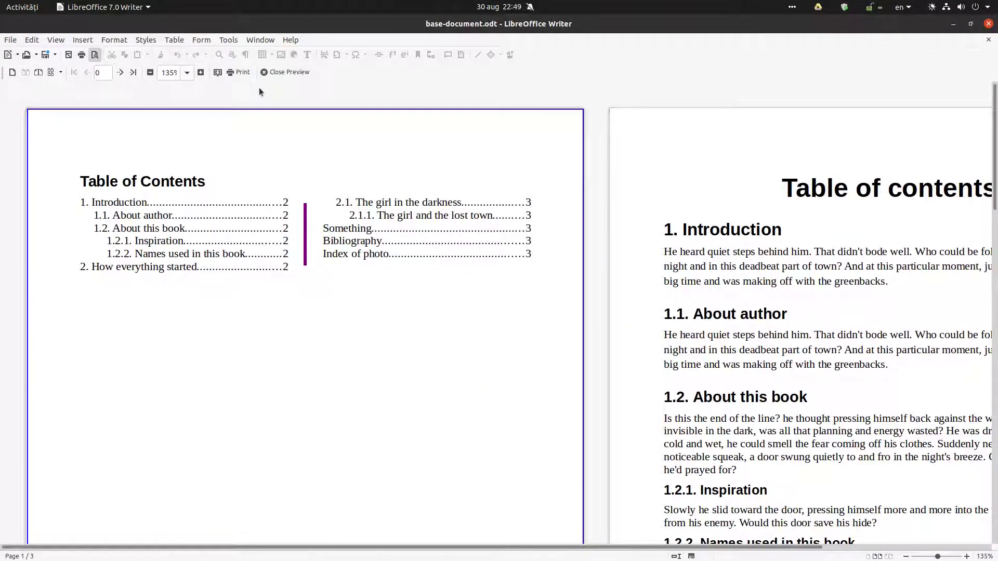
left_click(281, 73)
Step: Give the table of contents a light blue-grey (dee6ef) solid colour background
right_click(353, 224)
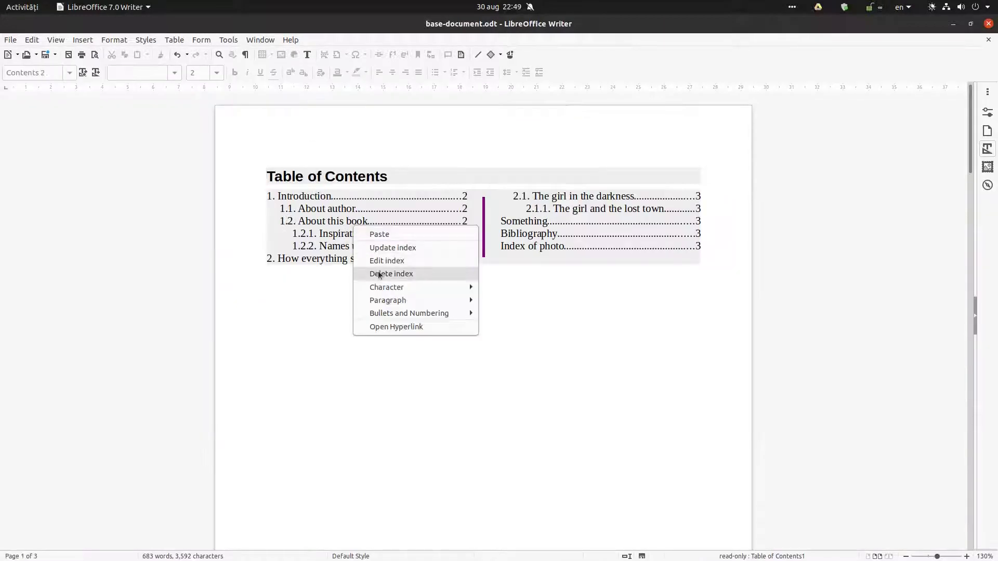
left_click(391, 260)
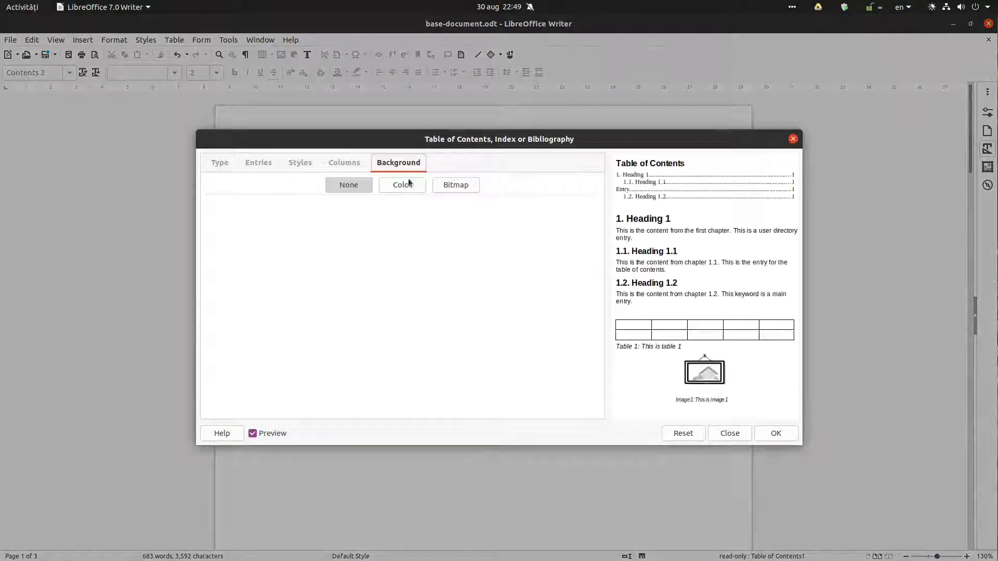
left_click(404, 186)
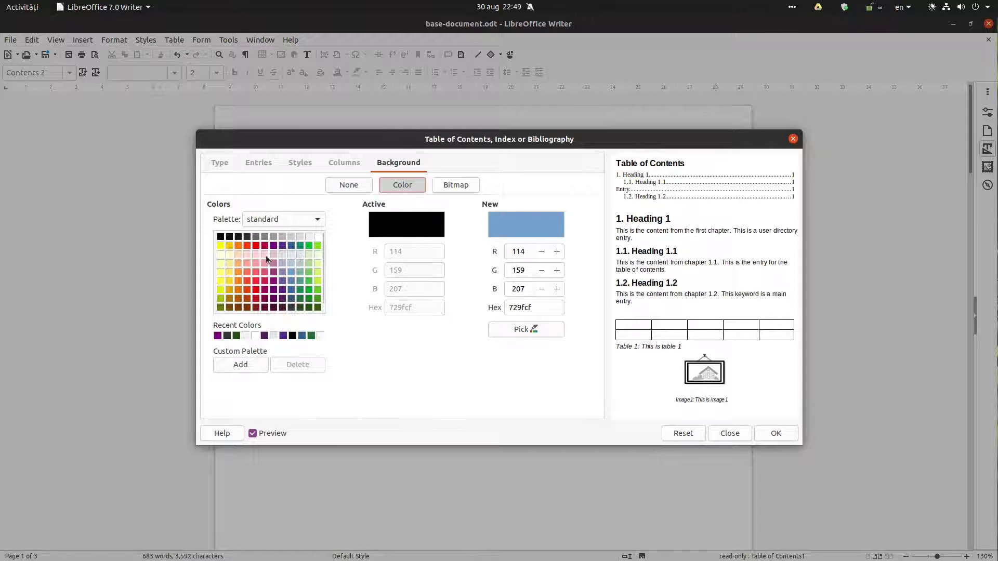
left_click(291, 254)
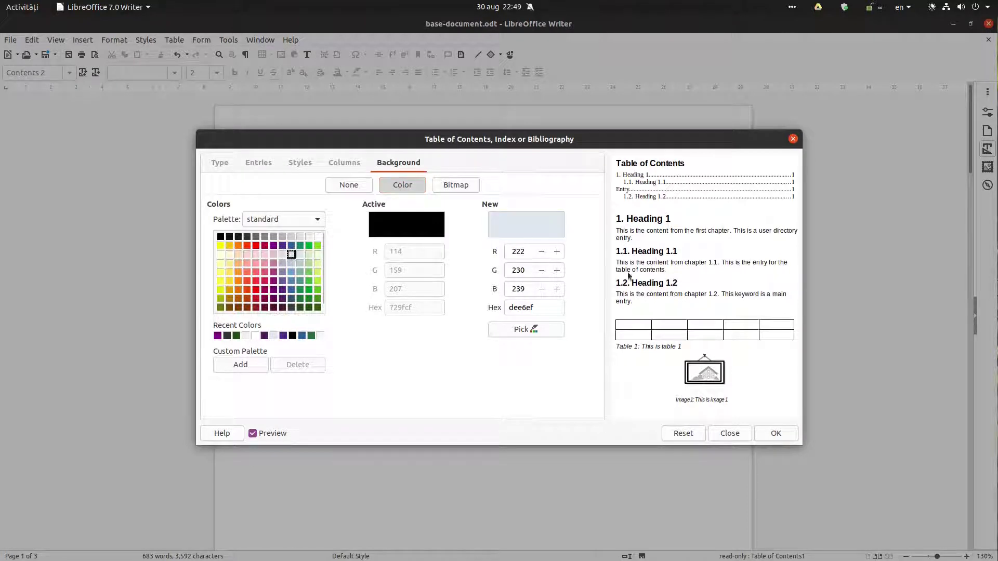
left_click(765, 433)
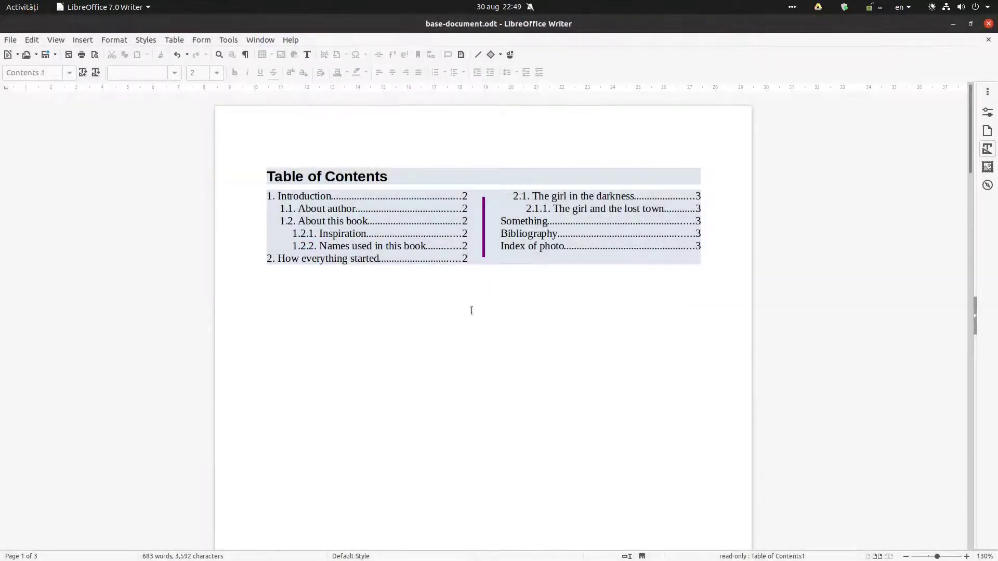
Step: Replace the colour fill with the light grid-pattern bitmap background
right_click(426, 227)
left_click(447, 260)
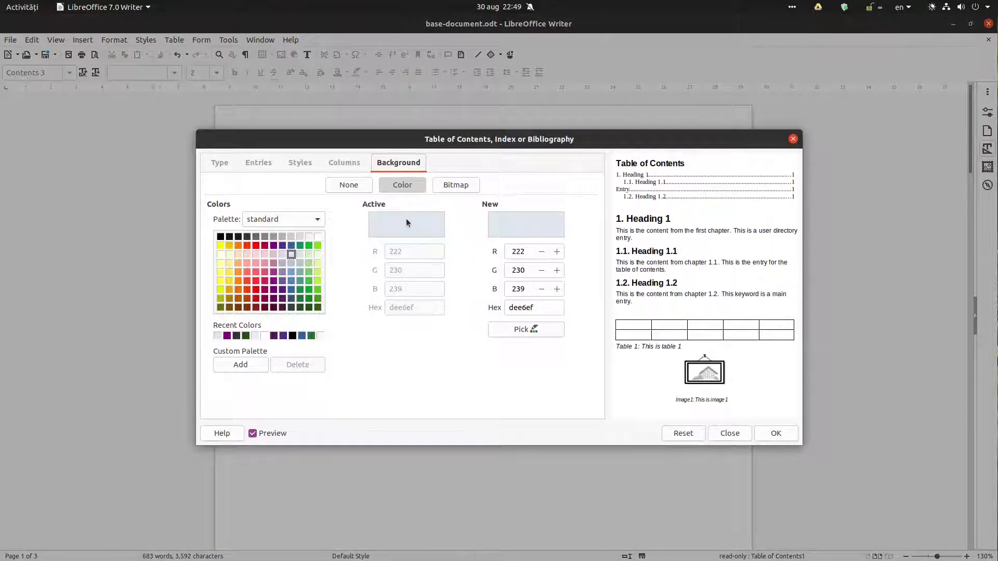
left_click(456, 185)
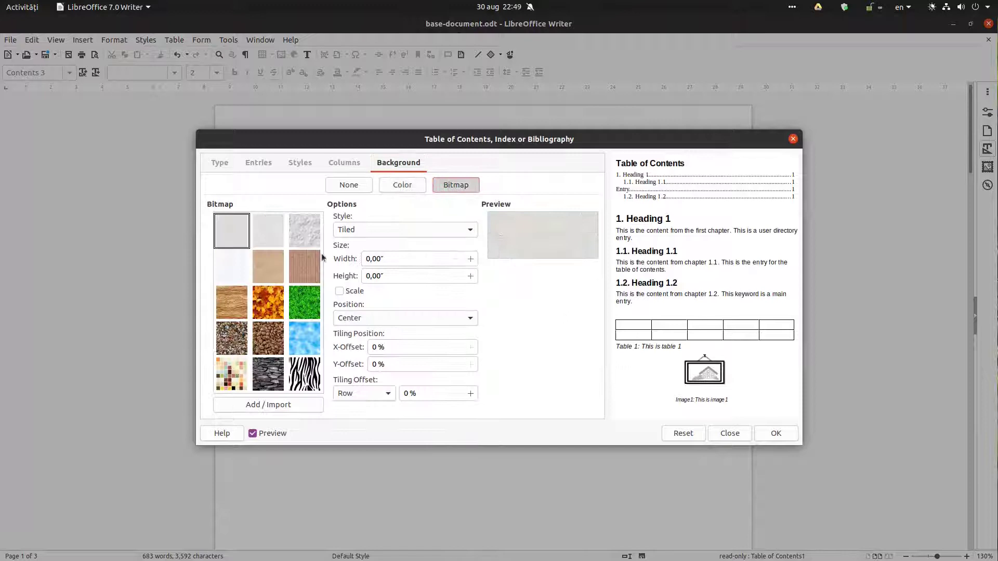
left_click(244, 279)
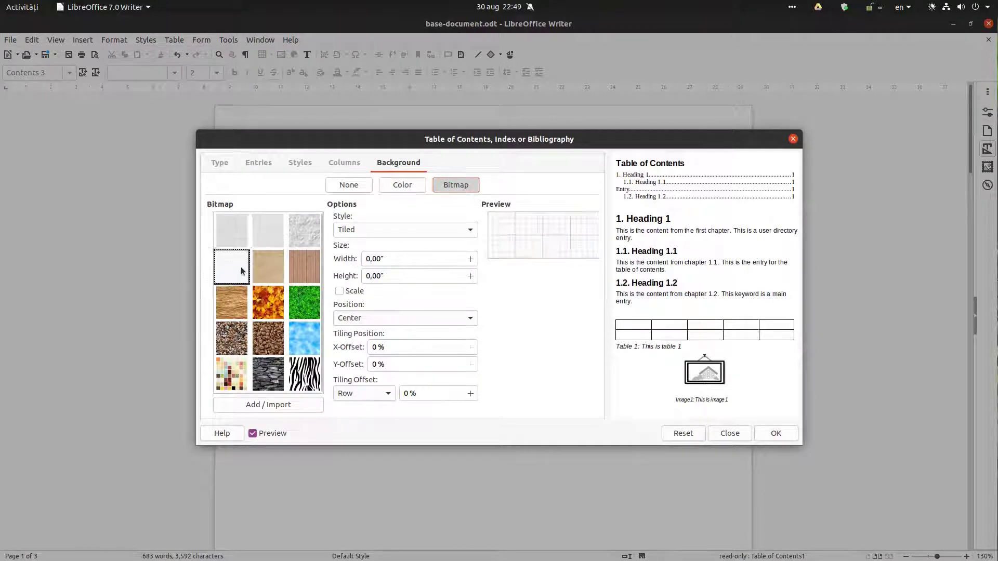
left_click(764, 434)
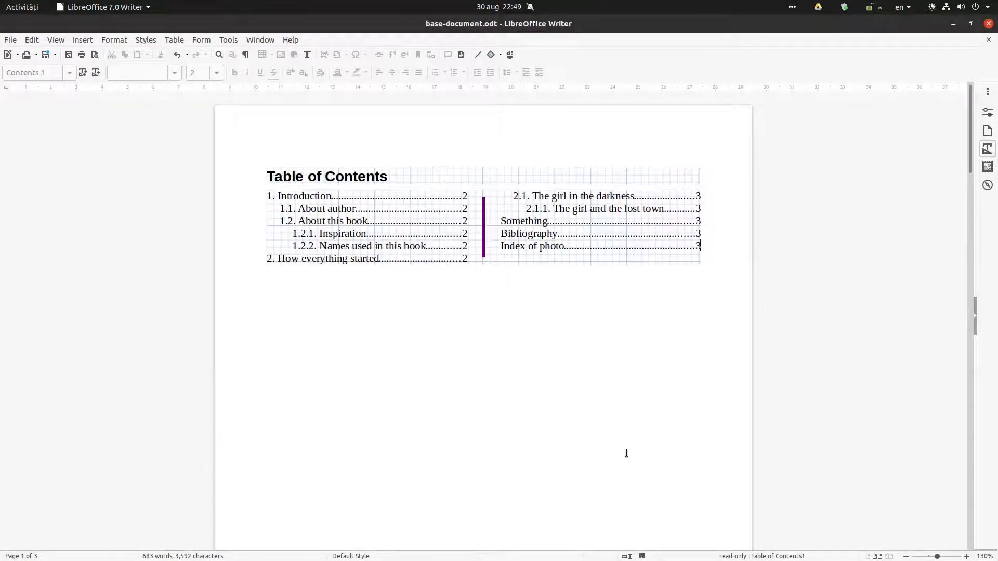
Step: Check the table of contents in print preview before changing its background
key("ctrl+shift+o")
scroll(408, 291, "up", 3)
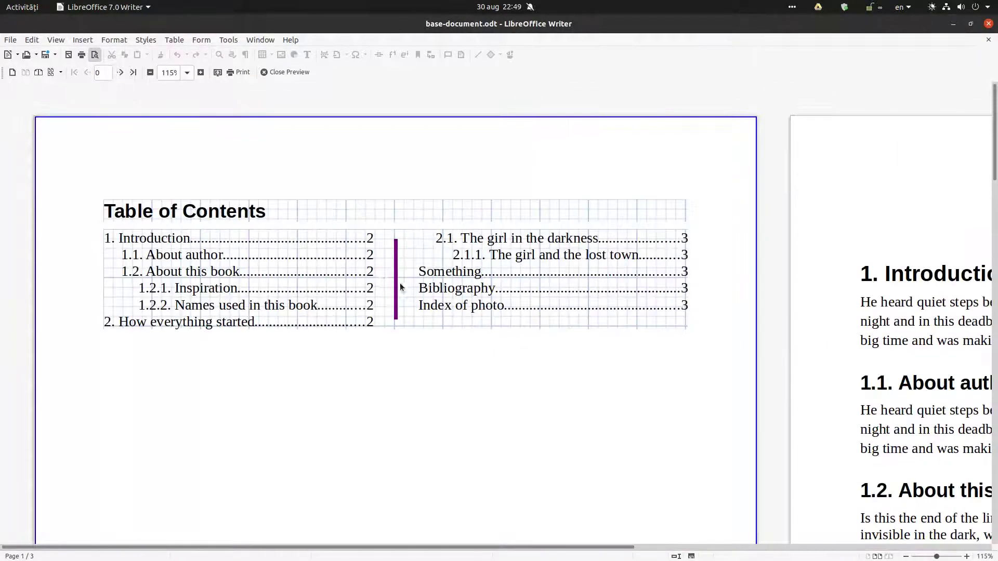
right_click(335, 261)
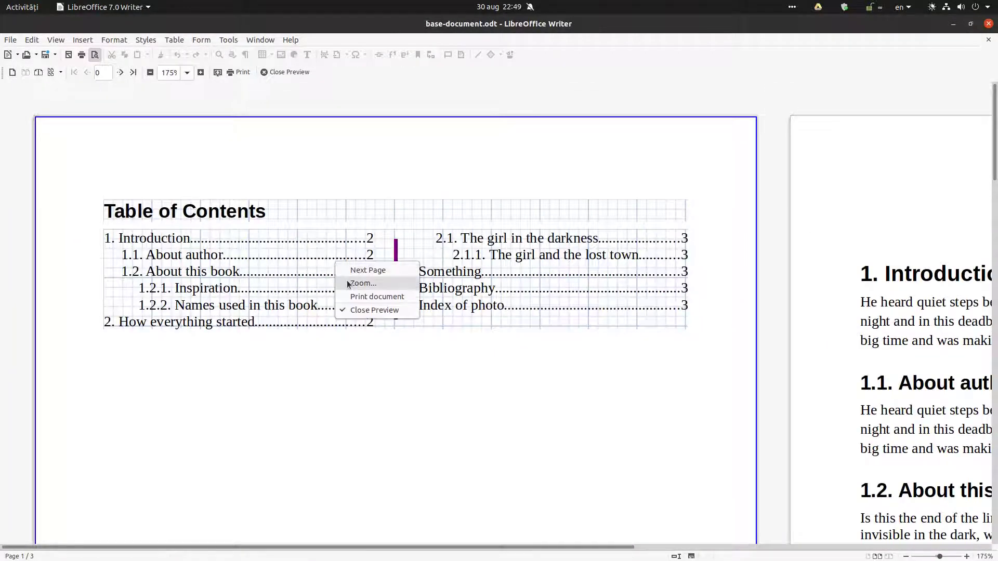
key("Escape")
key("Escape")
Step: Replace the table of contents' grid background with the light grey bitmap texture
right_click(315, 235)
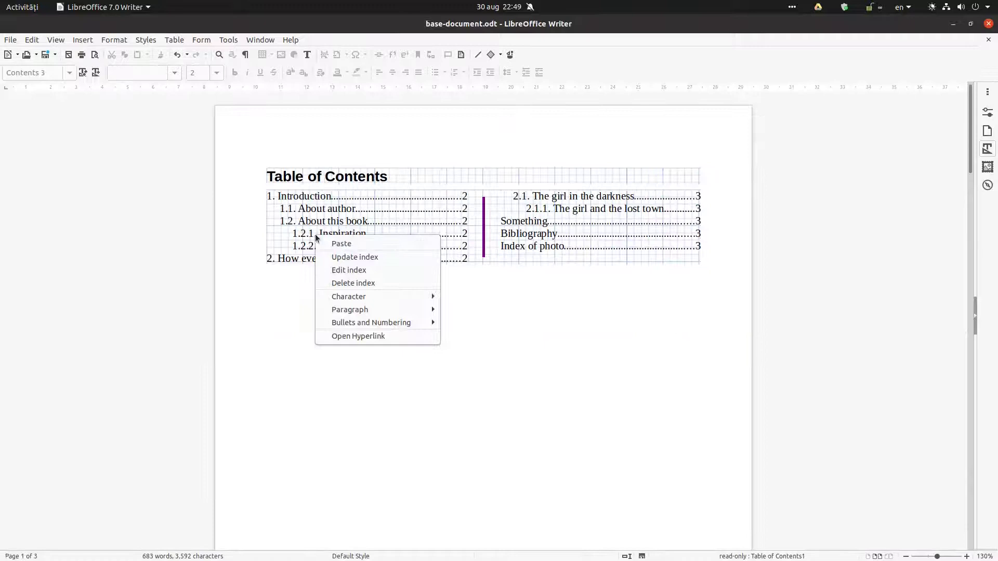
left_click(333, 269)
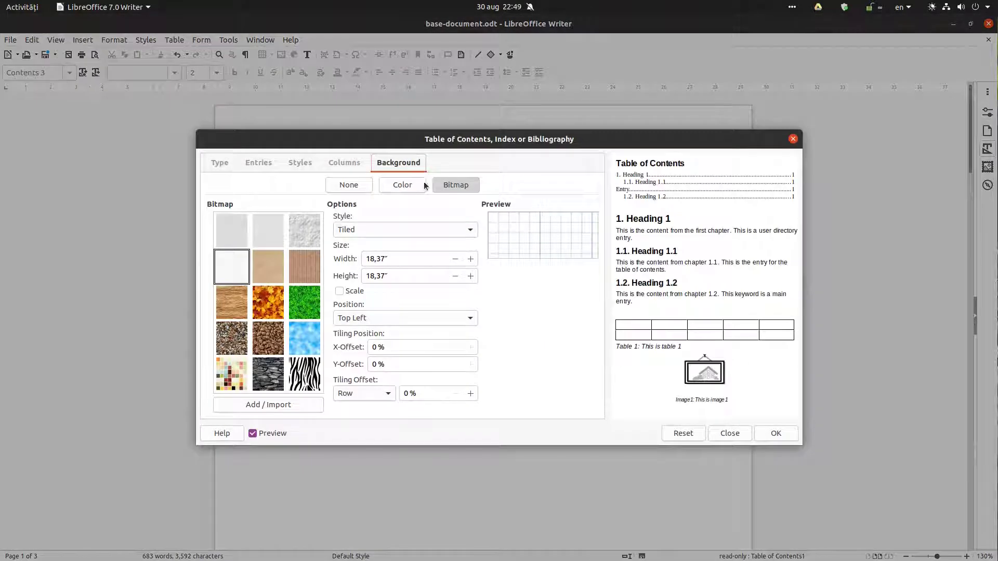
left_click(278, 229)
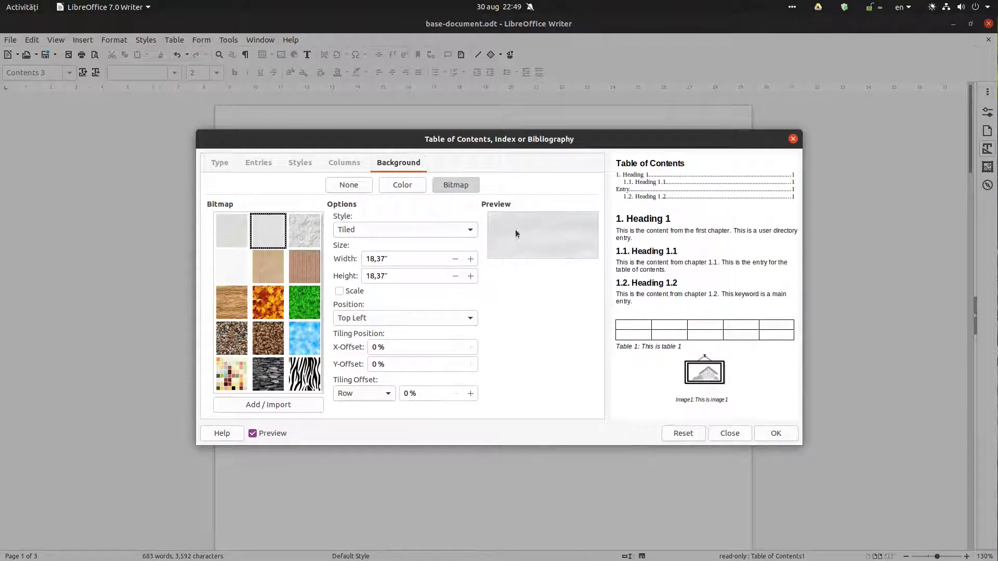
left_click(783, 430)
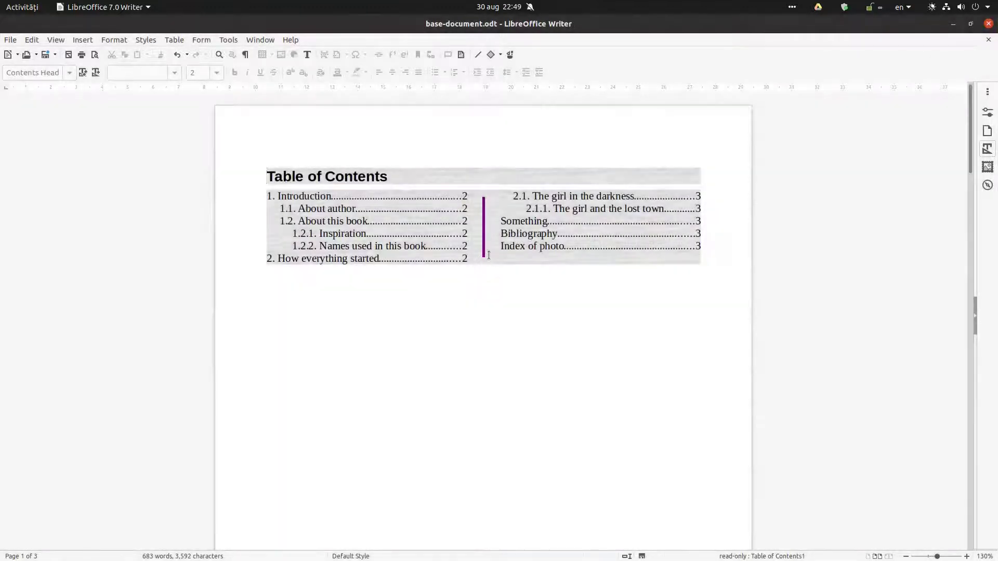
Step: Check the new light grey textured background in print preview
key("ctrl+shift+o")
scroll(309, 166, "up", 5)
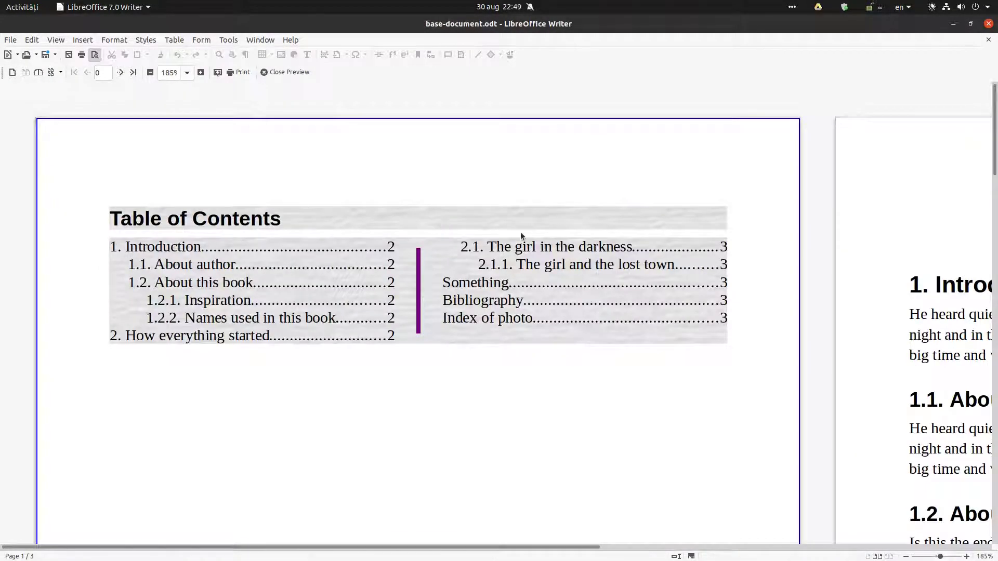
left_click(301, 73)
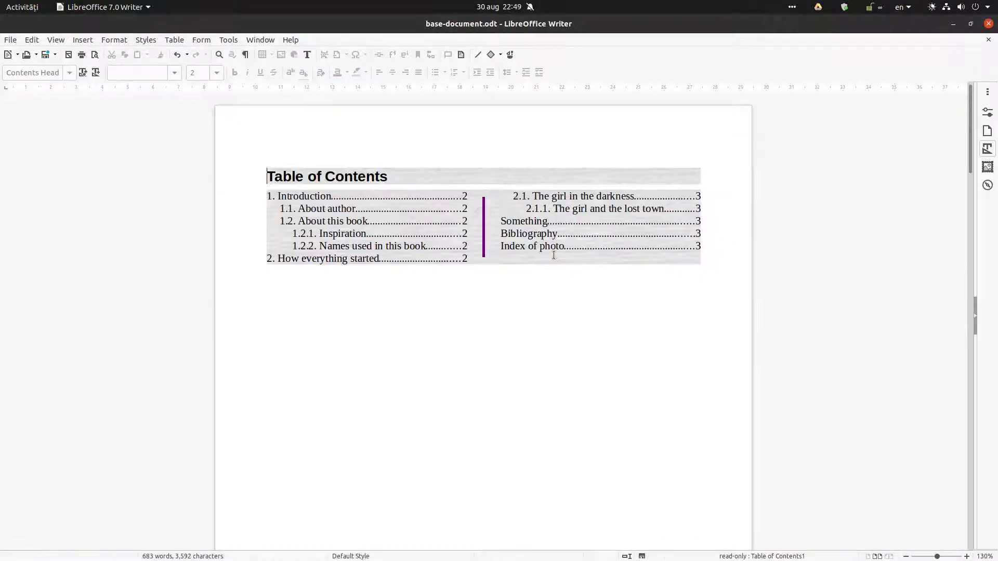
Step: Review the index's Type, Entries, Styles, Columns and Background settings unchanged, then show the Help menu
right_click(400, 178)
left_click(442, 209)
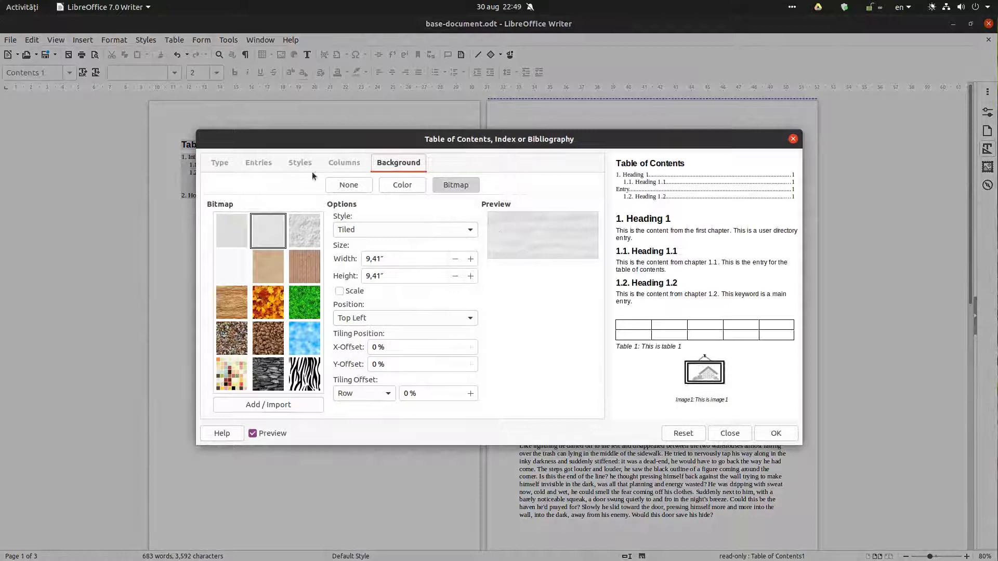
left_click(231, 164)
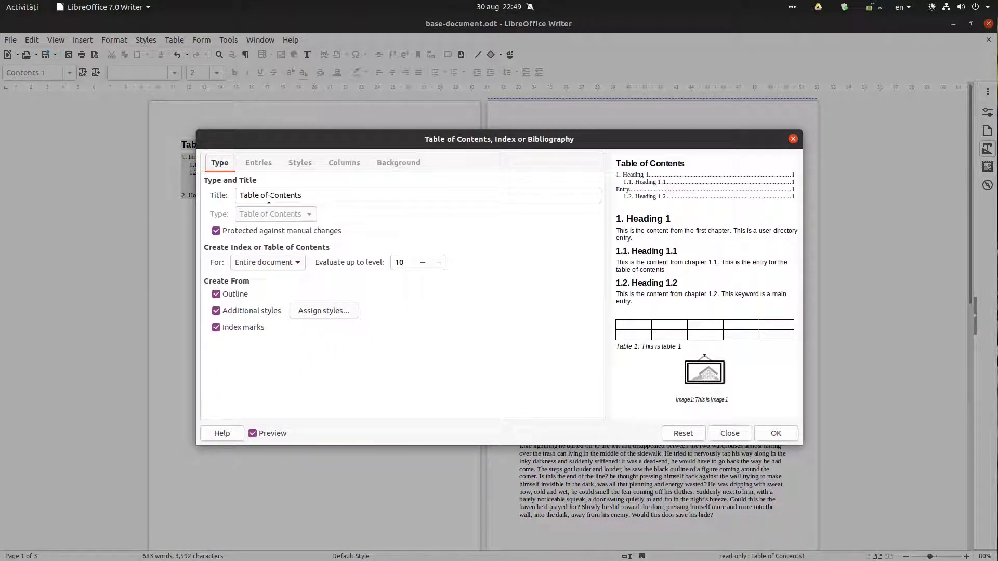
left_click(260, 166)
left_click(300, 164)
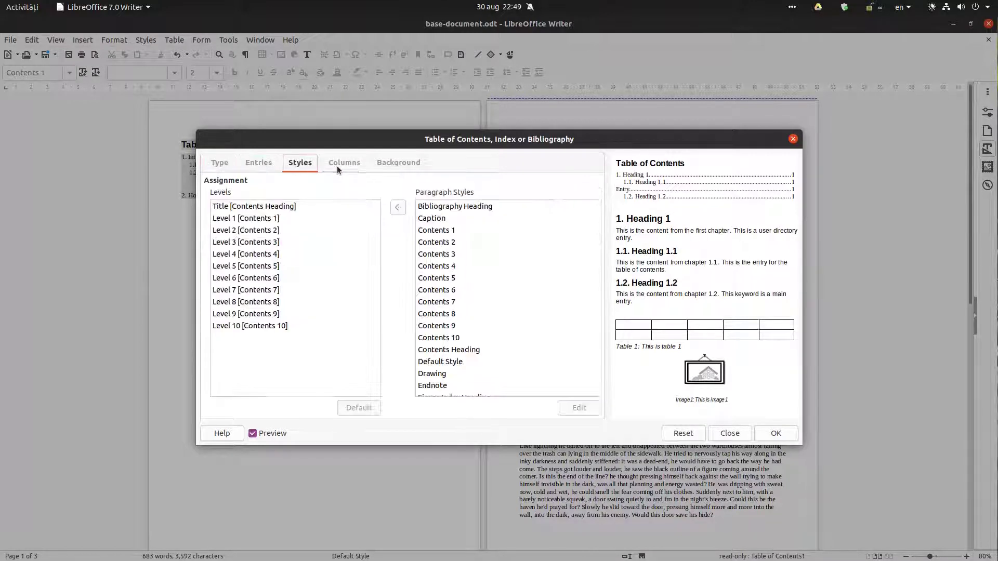
left_click(358, 164)
left_click(406, 164)
left_click(775, 435)
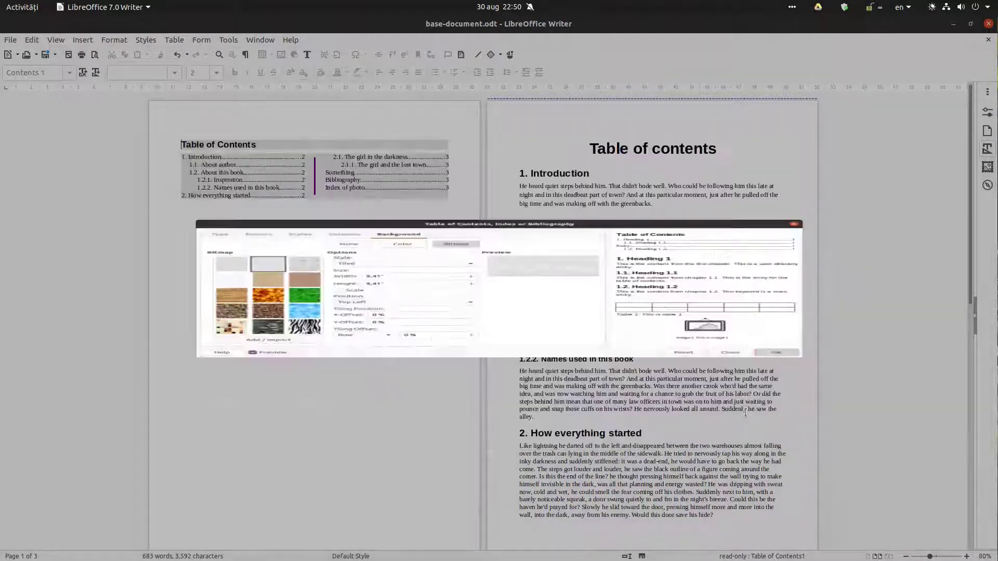
left_click(291, 40)
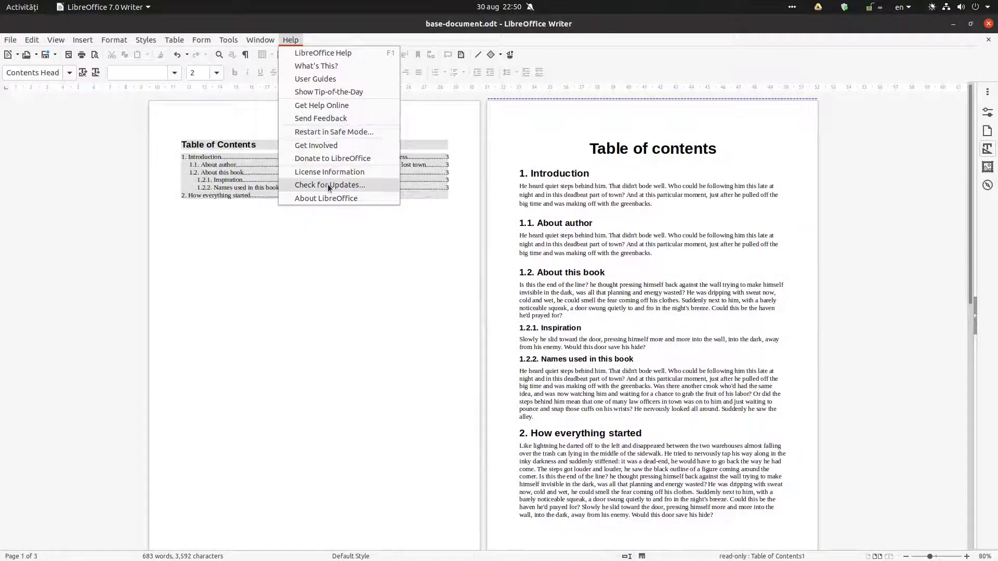